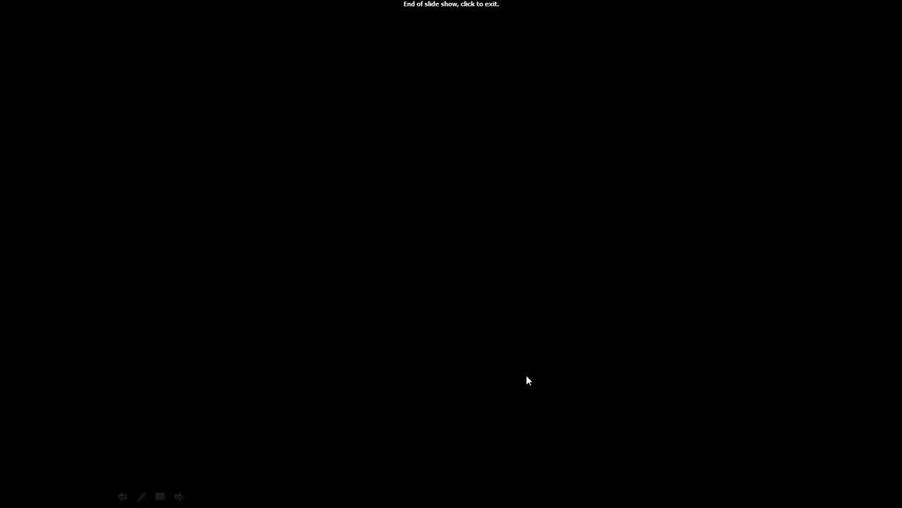
- Go back to the KIVA ASSIGNMENT title slide and end the PowerPoint slide show
key(Home)
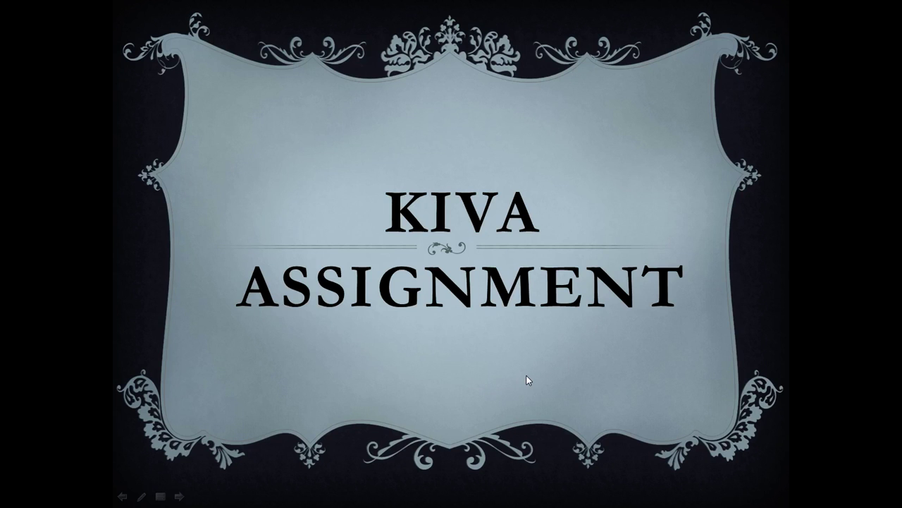
key(Escape)
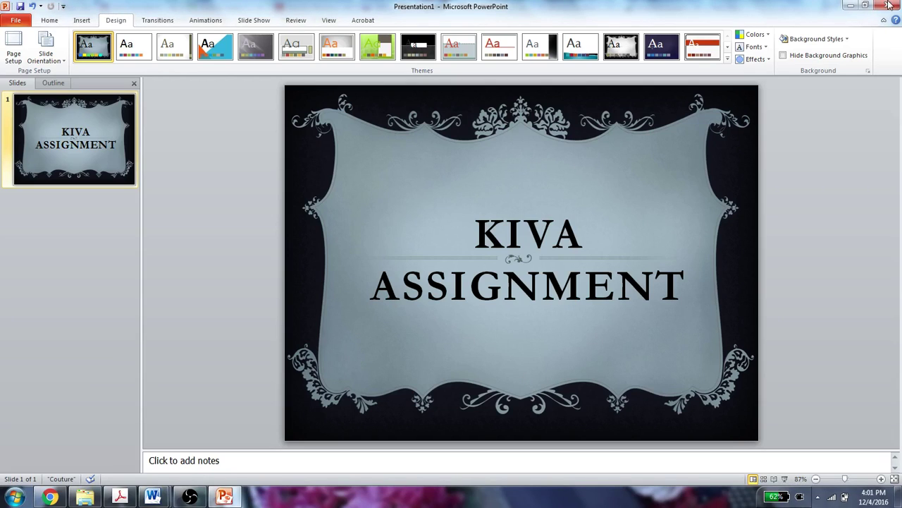
- Minimize PowerPoint and the OBS window to reveal the Word document's Kiva invite link
click(850, 5)
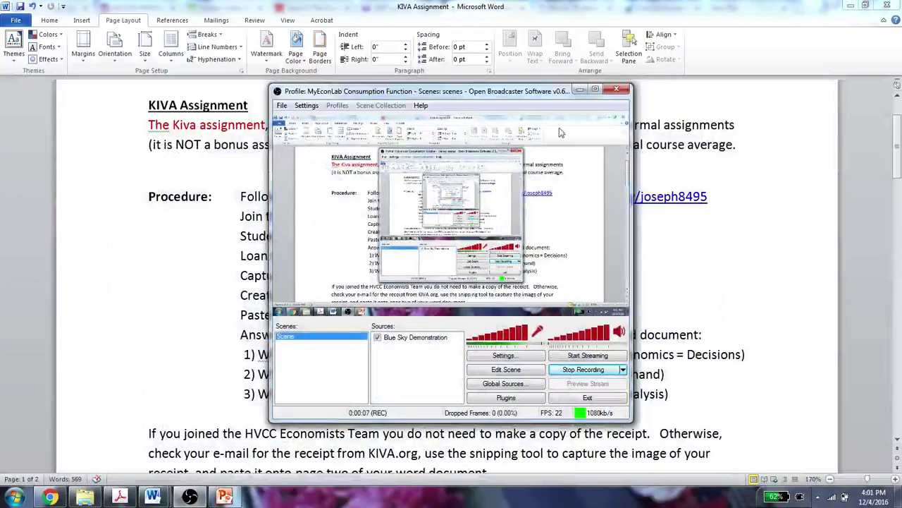
click(579, 90)
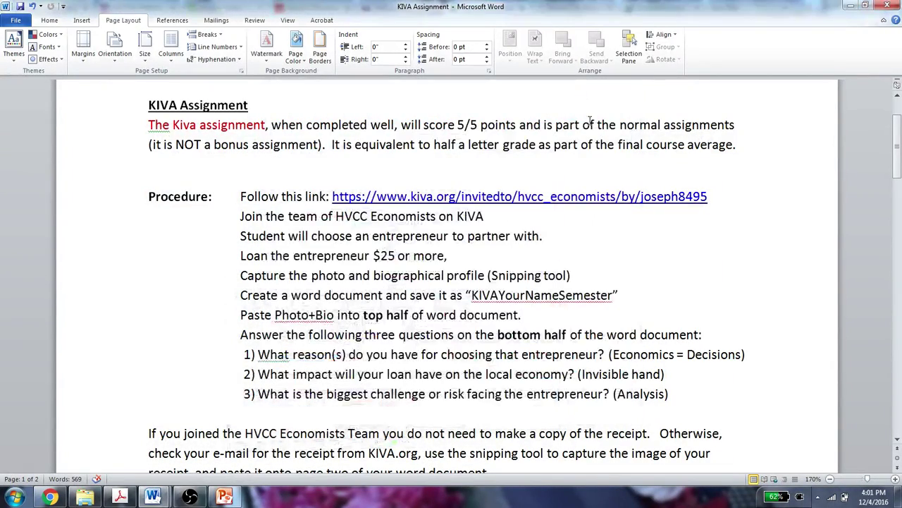
click(440, 200)
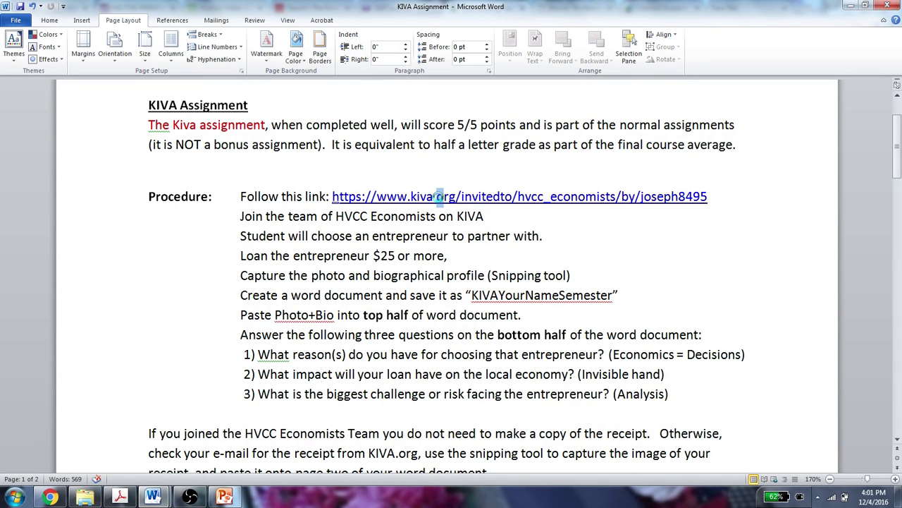
- Open the HVCC Economists Kiva team page from the invite link and view the Lend categories
ctrl+click(479, 205)
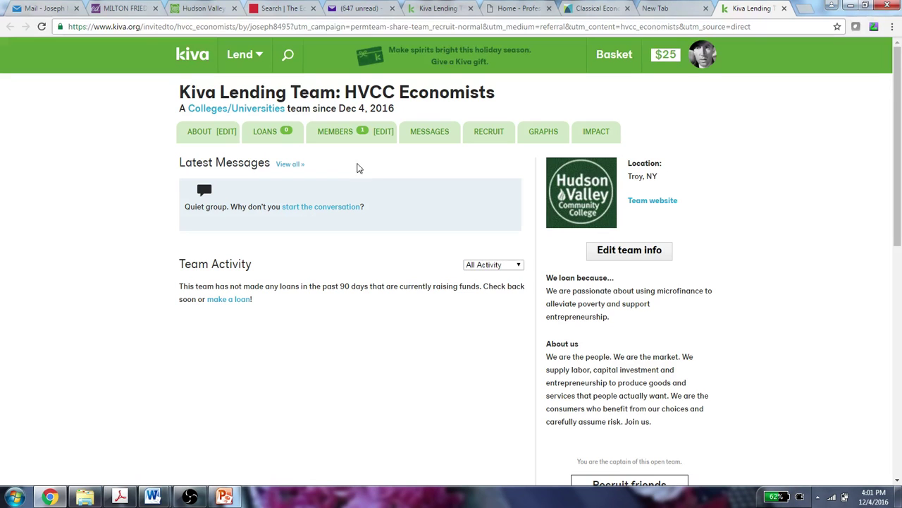
mouse_move(701, 57)
mouse_move(245, 56)
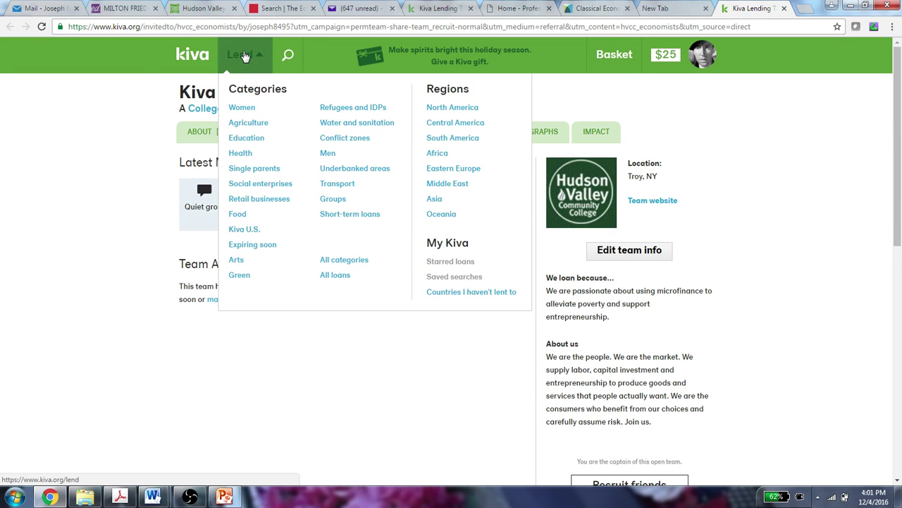
- Open the Underbanked areas loan category and scroll through the borrower cards
click(352, 175)
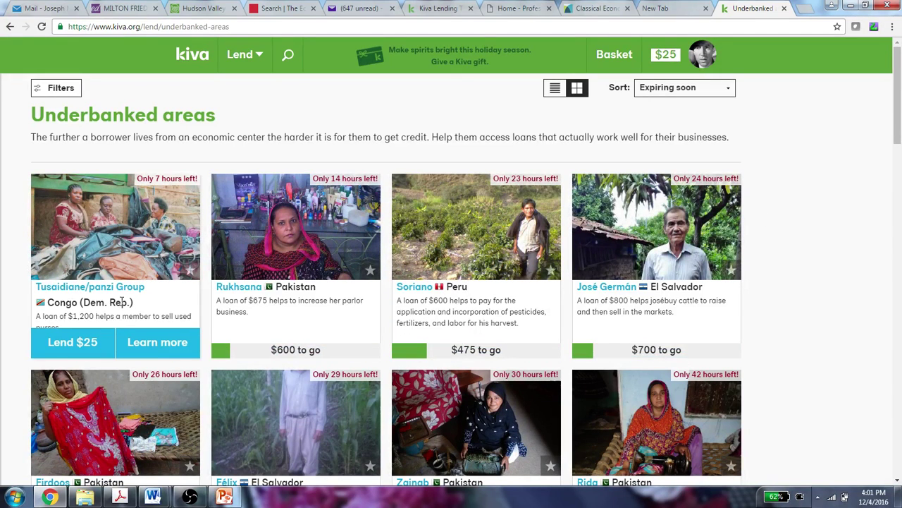
scroll(170, 295, down, 1)
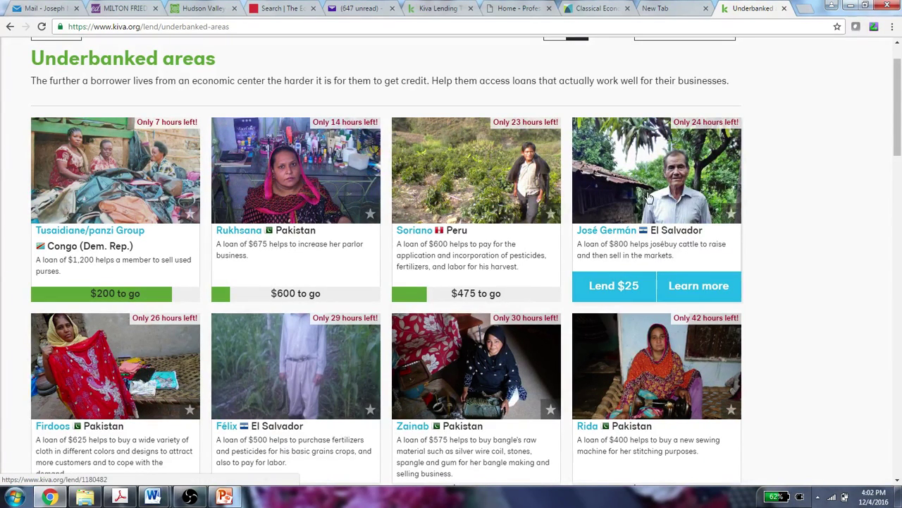
- Open the $800 El Salvador cattle loan page and launch Snipping Tool, cancelling the first snip
click(703, 285)
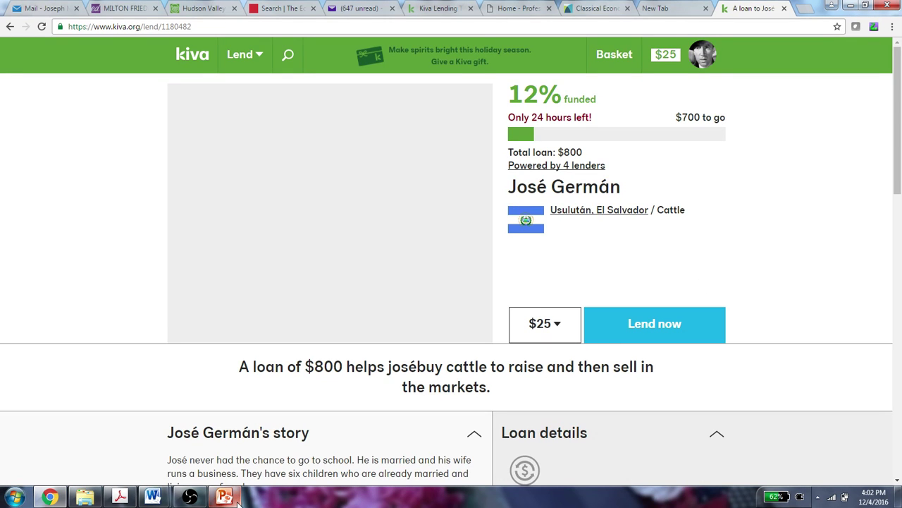
click(14, 497)
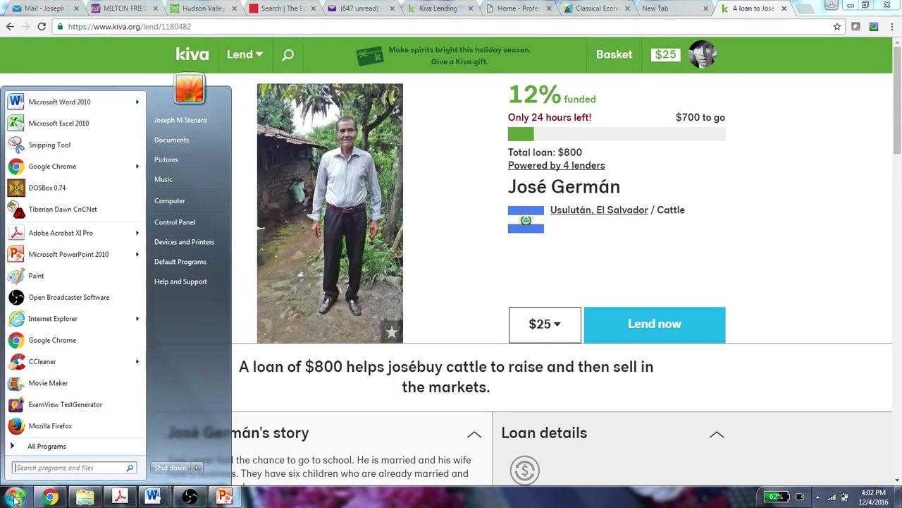
click(17, 143)
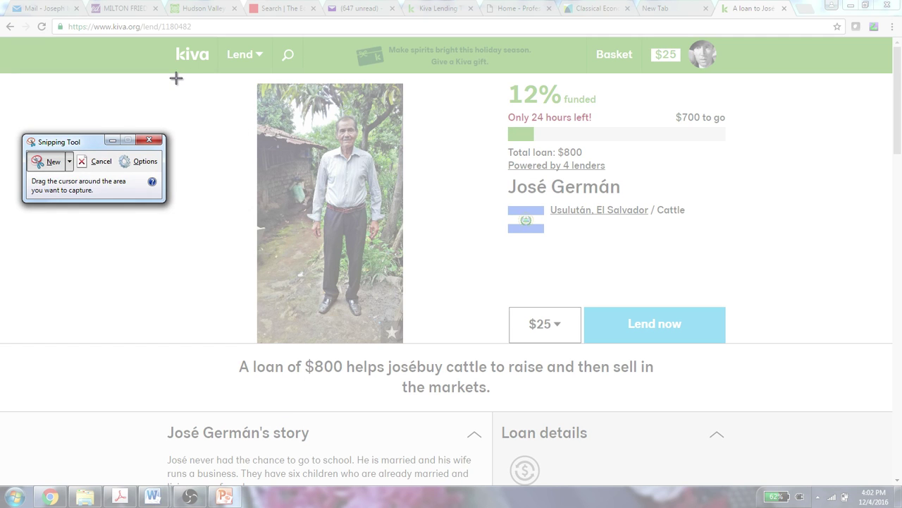
mouse_move(176, 79)
mouse_down()
mouse_move(316, 131)
mouse_move(432, 282)
mouse_move(479, 433)
mouse_move(631, 505)
mouse_move(651, 486)
mouse_move(654, 478)
mouse_move(237, 202)
mouse_move(177, 79)
mouse_up()
click(99, 161)
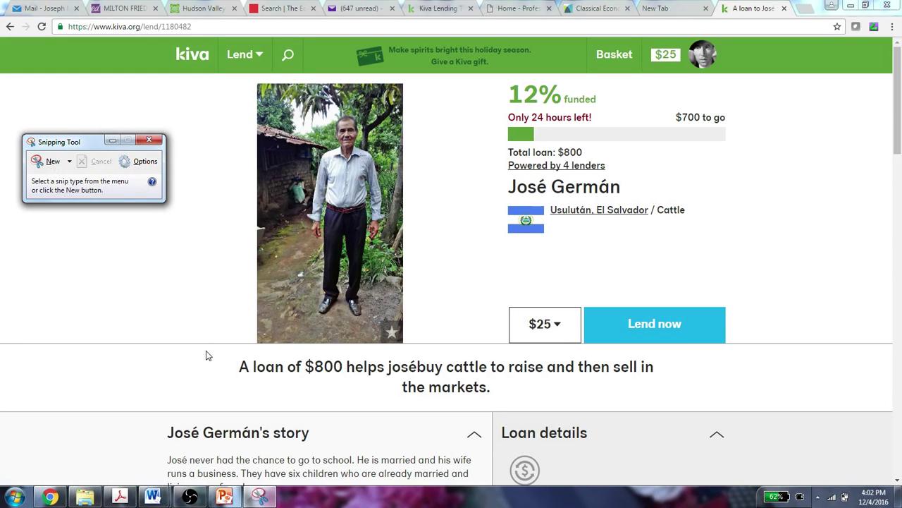
- Scroll through the cattle loan page to review the photo, summary and story
click(224, 296)
scroll(204, 337, down, 1)
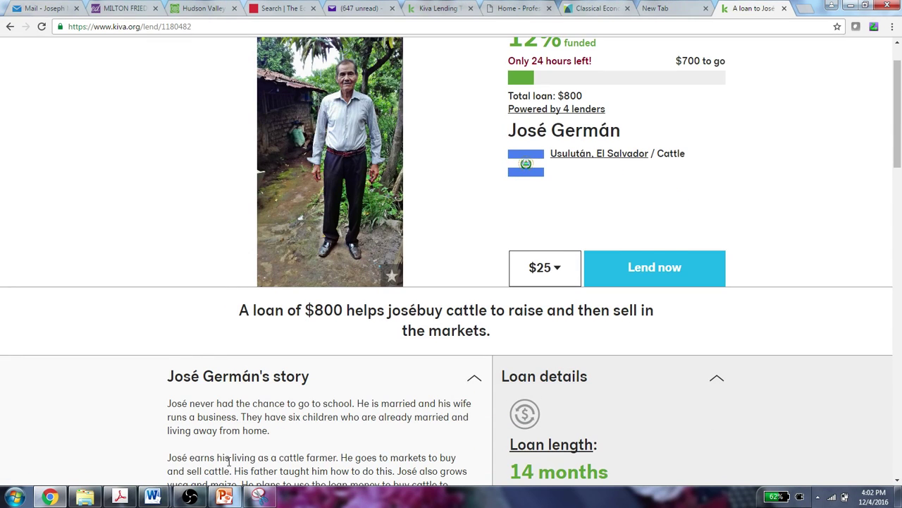
scroll(260, 407, down, 3)
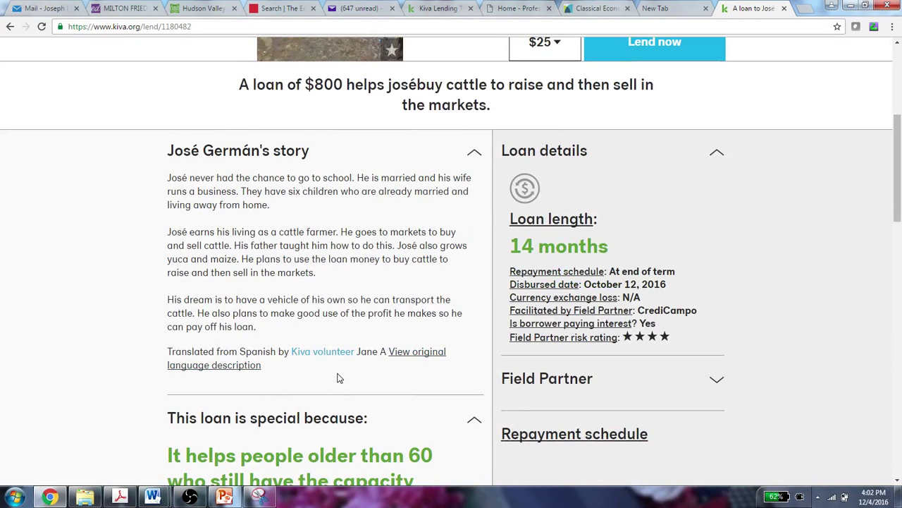
scroll(296, 383, up, 1)
scroll(318, 407, up, 2)
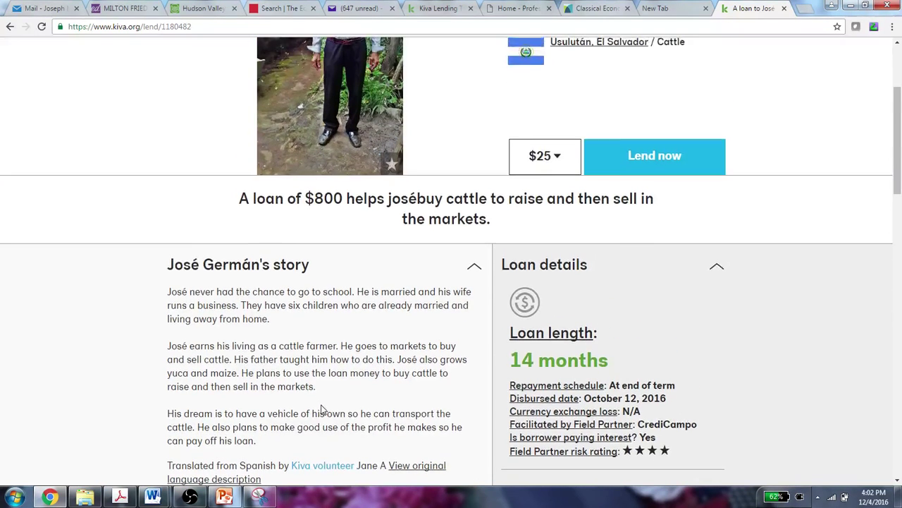
- Zoom Chrome out two steps so the loan details fit, then restore Snipping Tool
click(893, 27)
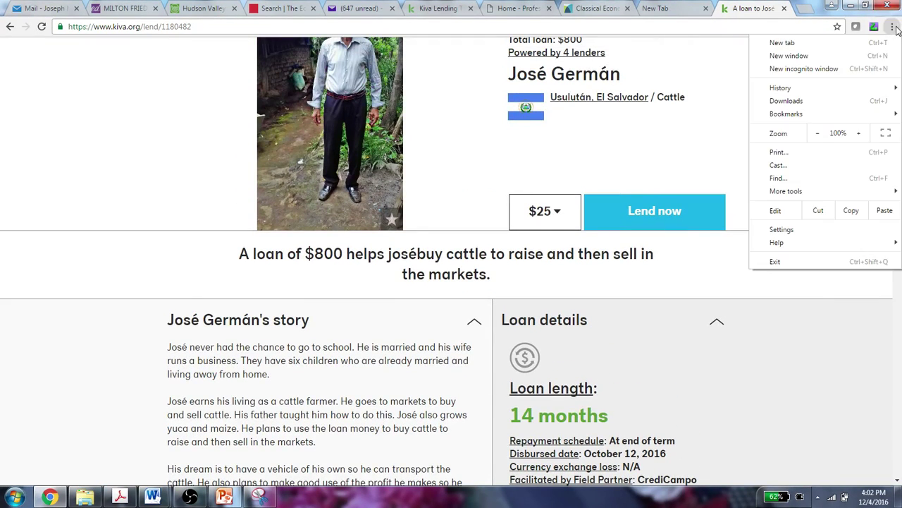
click(818, 133)
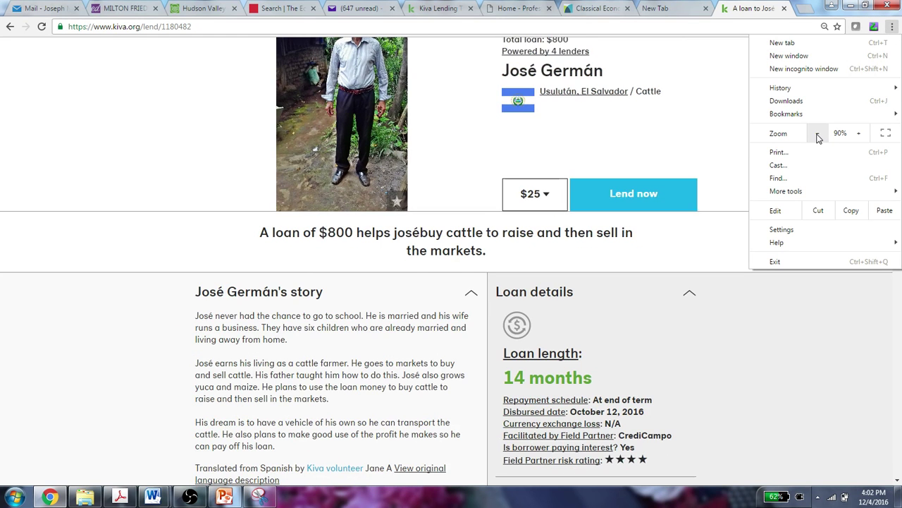
click(818, 133)
click(460, 228)
scroll(469, 236, up, 1)
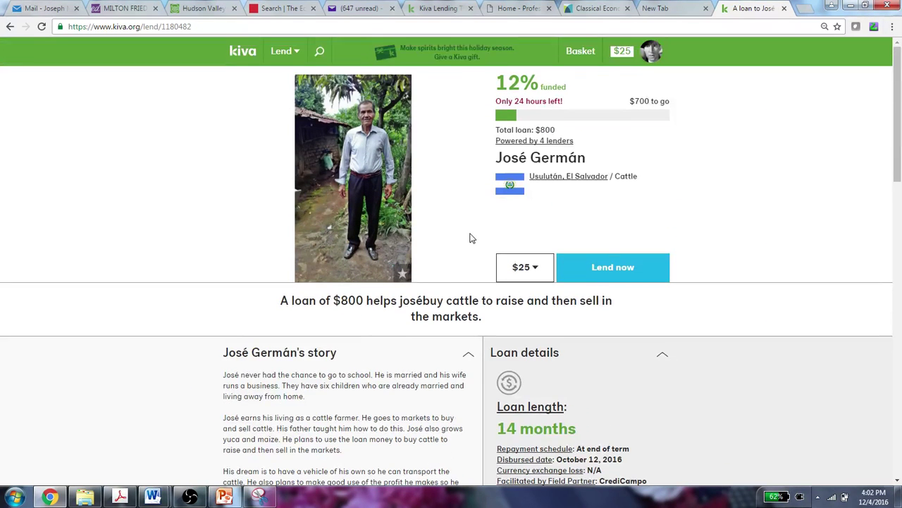
scroll(471, 237, down, 1)
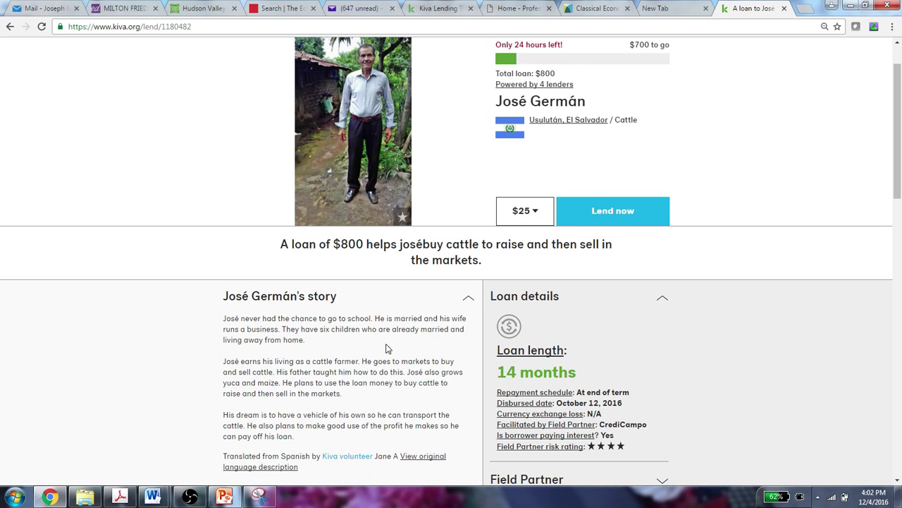
scroll(374, 367, up, 1)
scroll(373, 366, down, 1)
scroll(370, 368, up, 1)
scroll(374, 367, down, 1)
click(260, 497)
- Snip a rectangle covering the borrower's photo, loan summary and story on the Kiva page
click(52, 164)
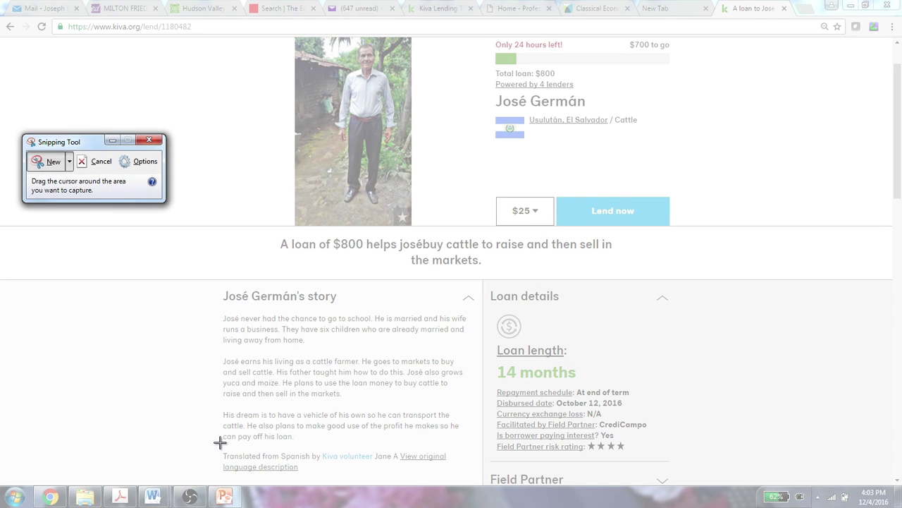
drag(219, 442, 682, 36)
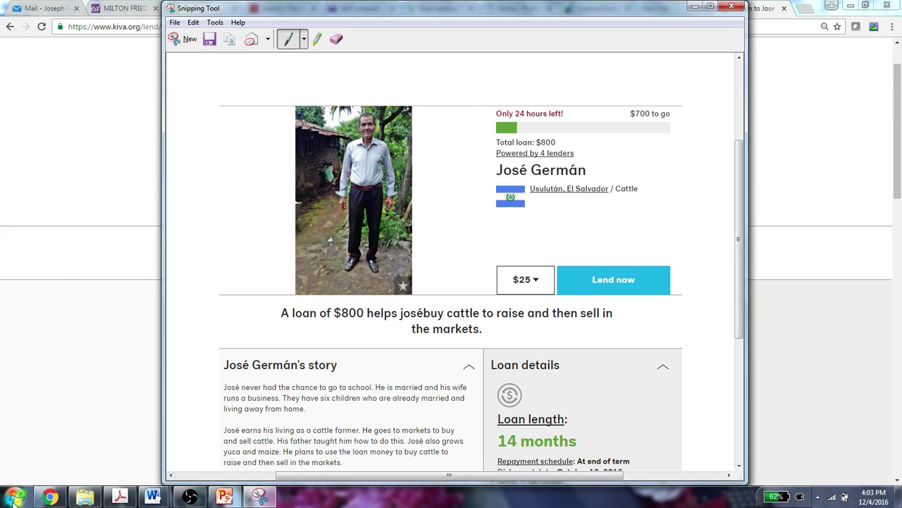
- Create a blank document titled with the student's name and 'KIVA assignment Economics Fall 2016'
mouse_move(158, 499)
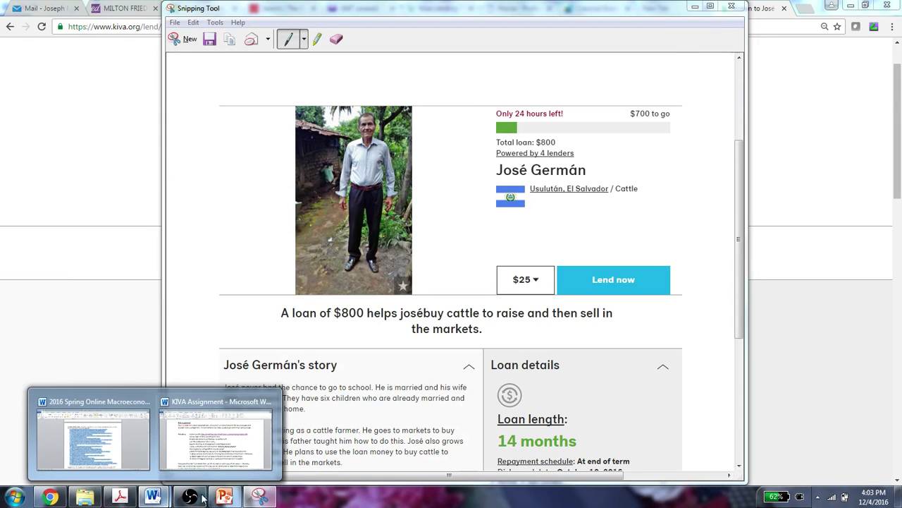
click(216, 436)
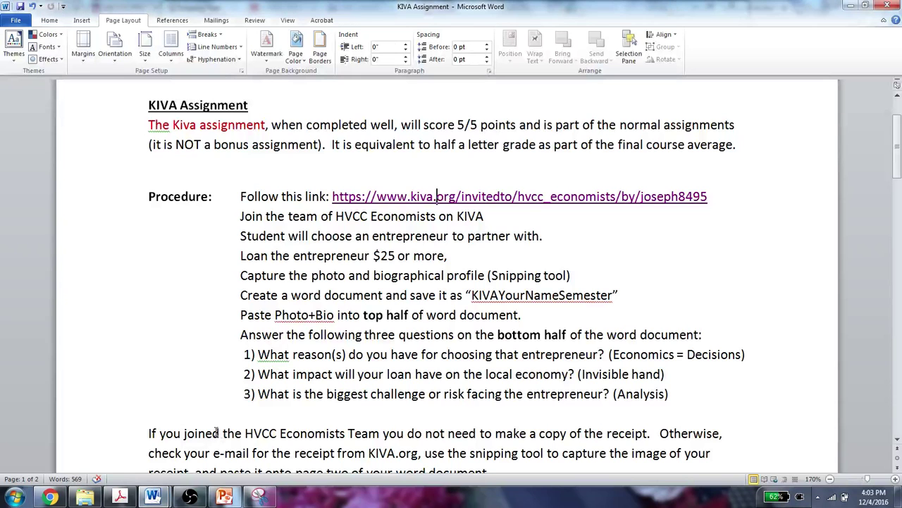
click(16, 20)
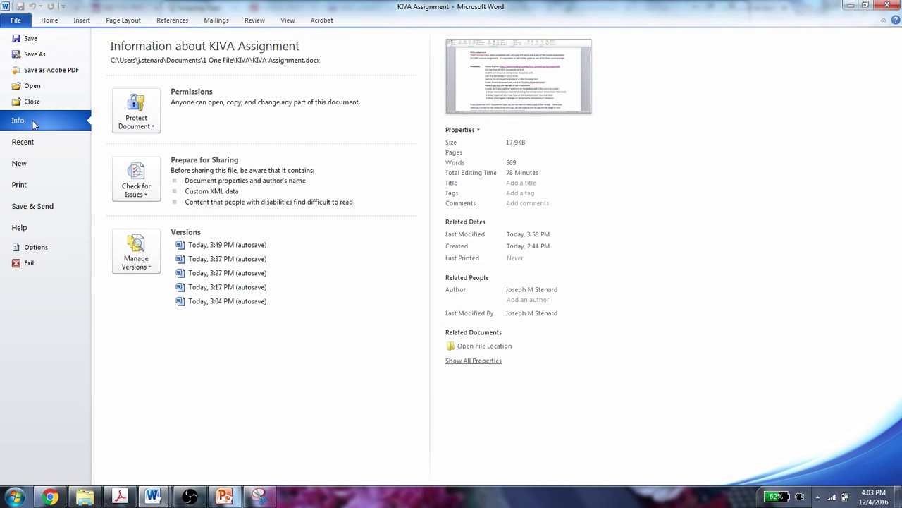
click(19, 164)
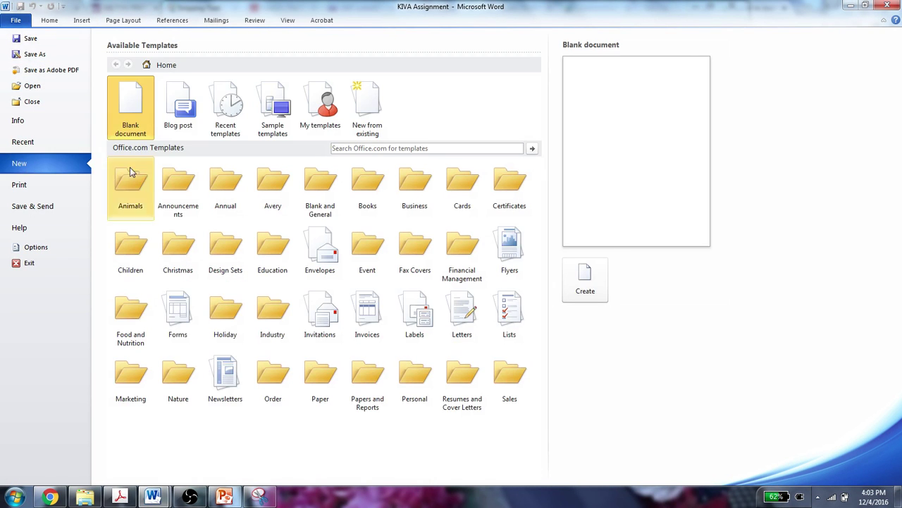
double_click(122, 110)
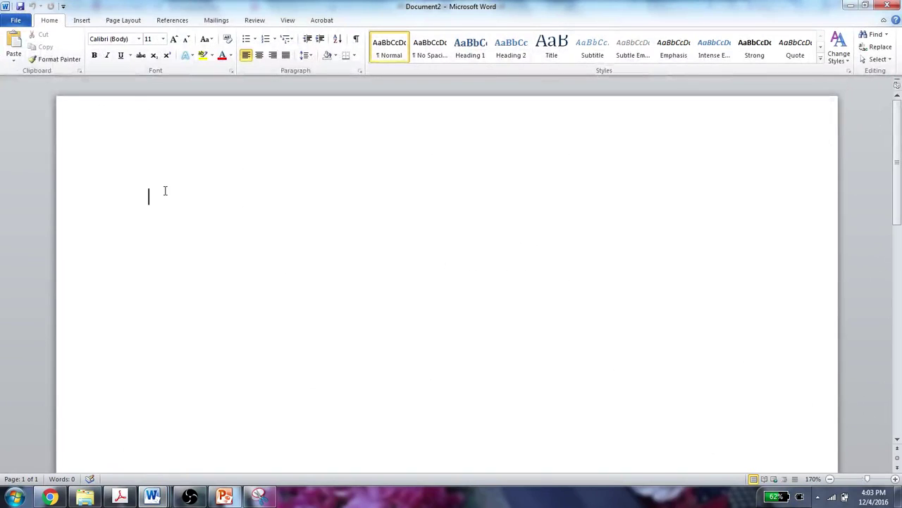
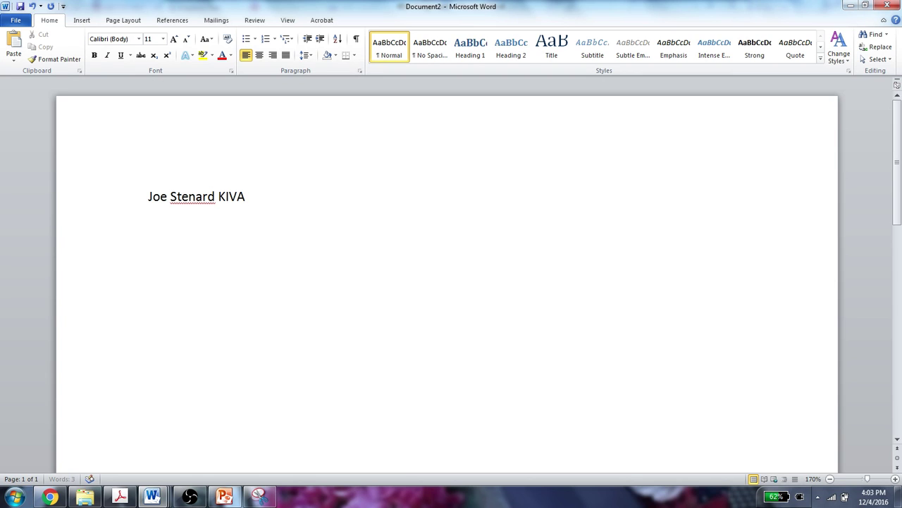
text( assignment  )
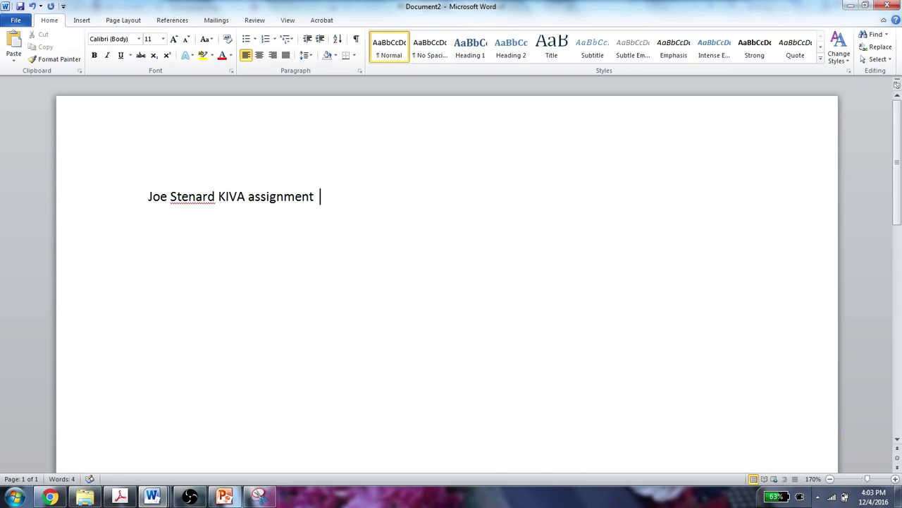
text(Economics Fa)
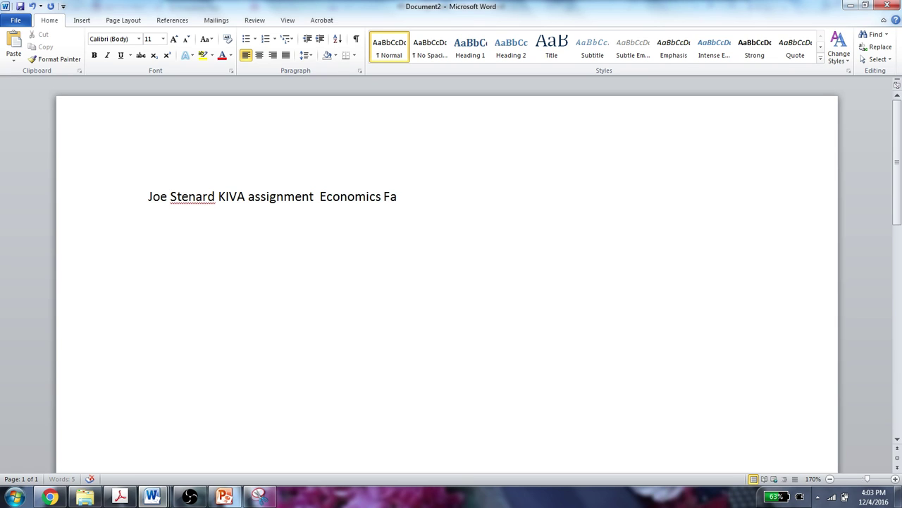
text(ll 2016)
key(Return)
- Paste the captured Kiva loan page image below the title line
right_click(163, 236)
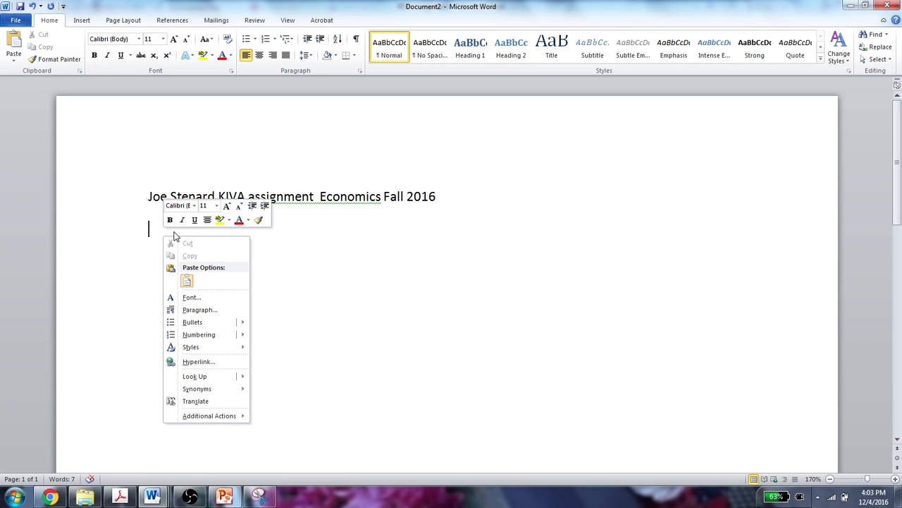
click(188, 285)
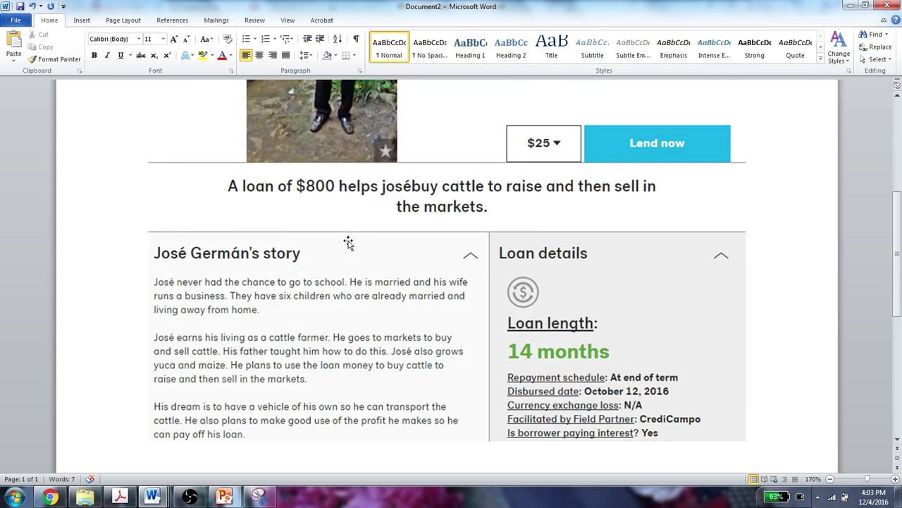
scroll(349, 242, up, 5)
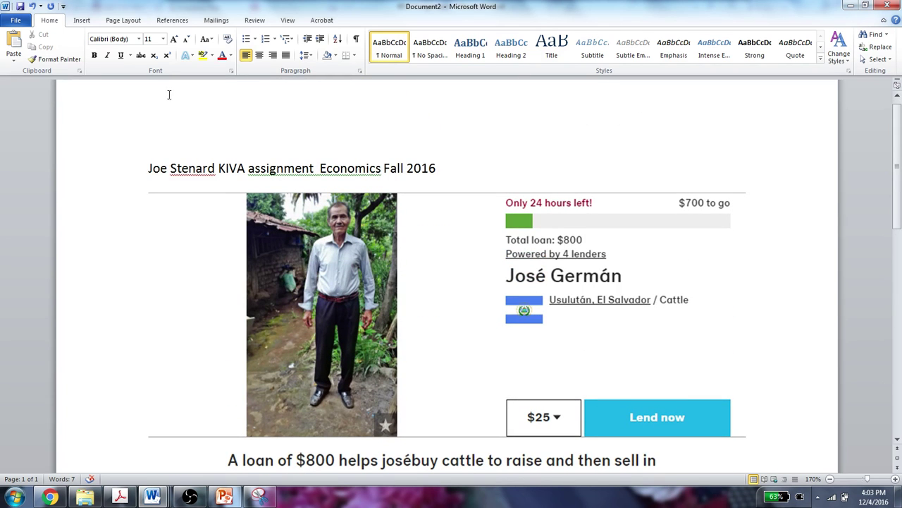
- Apply Narrow page margins to the document
click(123, 20)
click(83, 46)
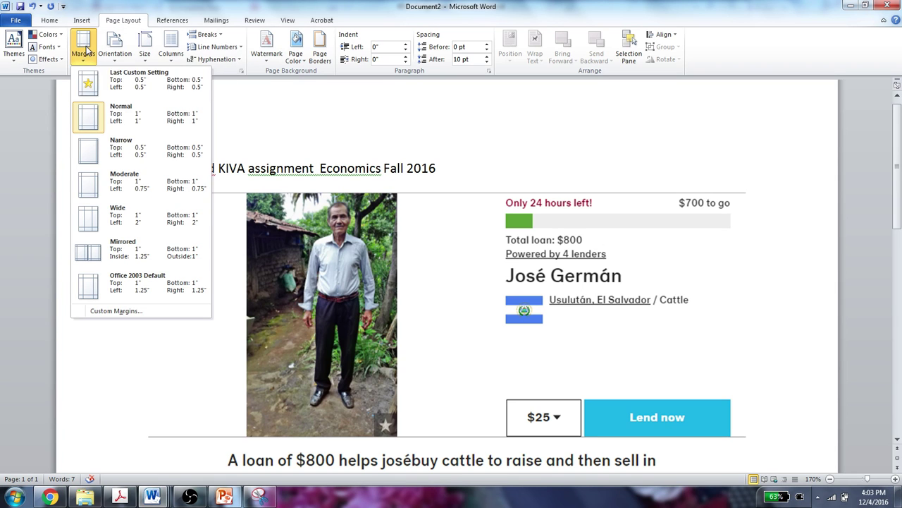
click(89, 163)
scroll(314, 218, down, 10)
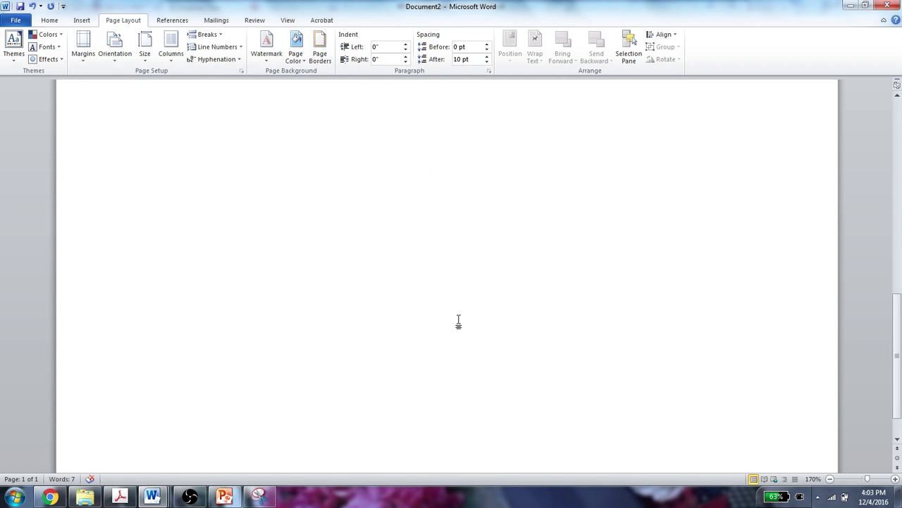
scroll(456, 305, up, 3)
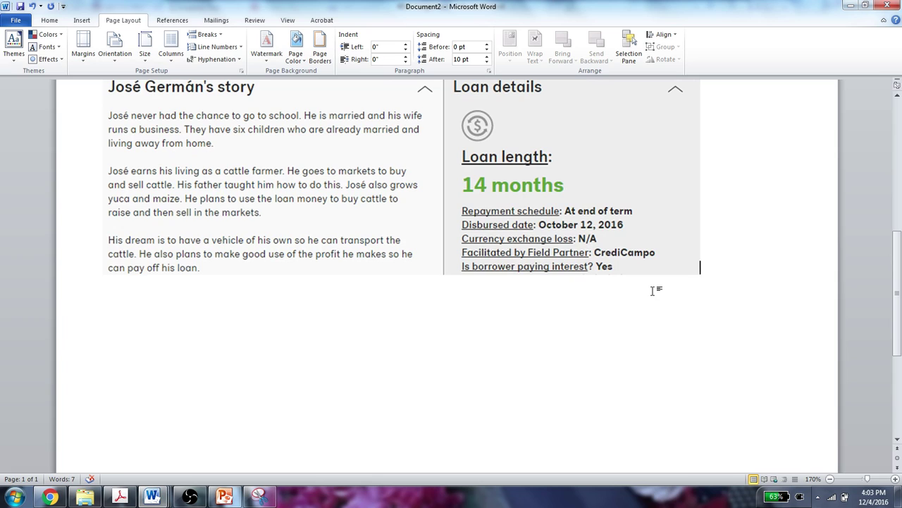
- Add spaced answer lines numbered 1, 2 and 3 below the snip, then minimize the document
key(Down)
key(Return)
key(Return)
text(2  )
text(3)
key(Return)
click(851, 6)
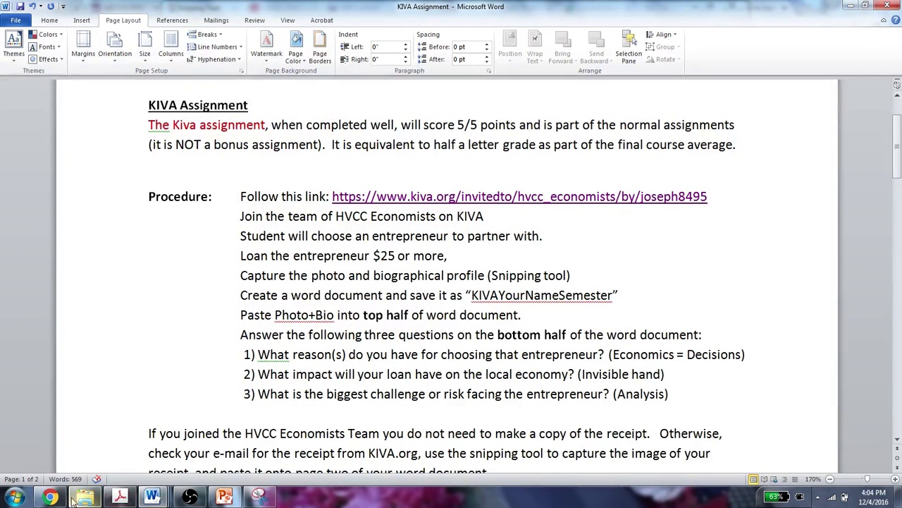
- Add a $25 loan for the El Salvador cattle borrower and check out with $25 Kiva credit applied
click(49, 497)
scroll(487, 264, up, 1)
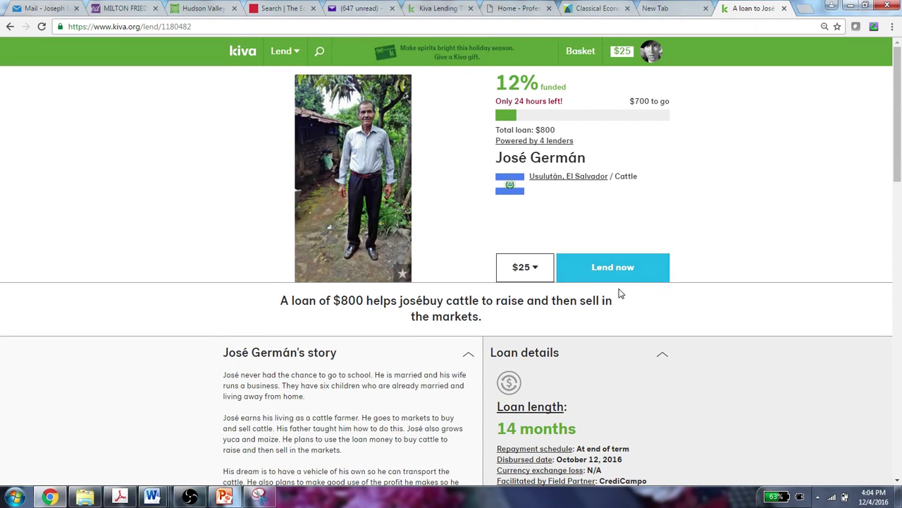
click(612, 267)
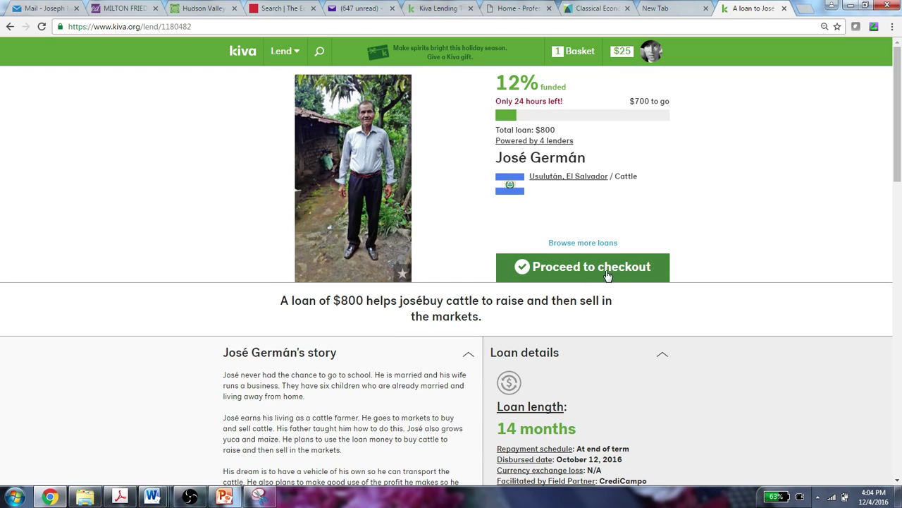
click(599, 275)
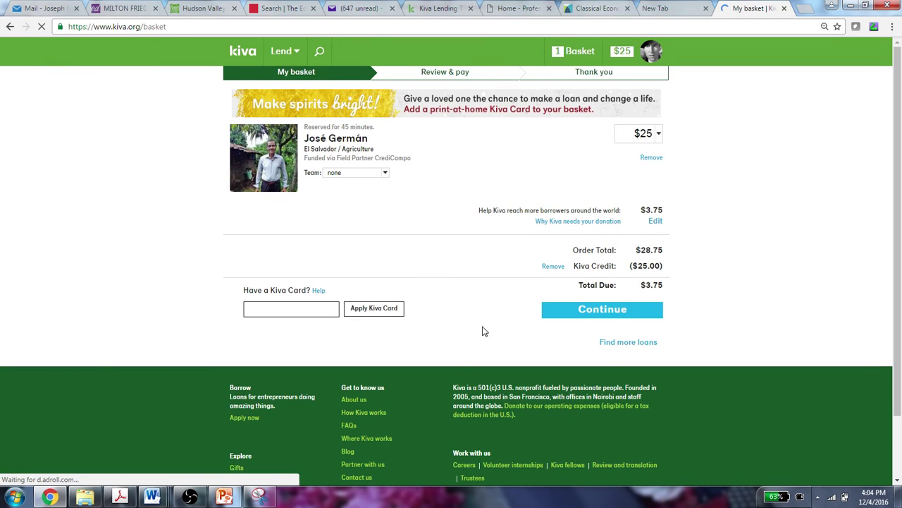
click(554, 269)
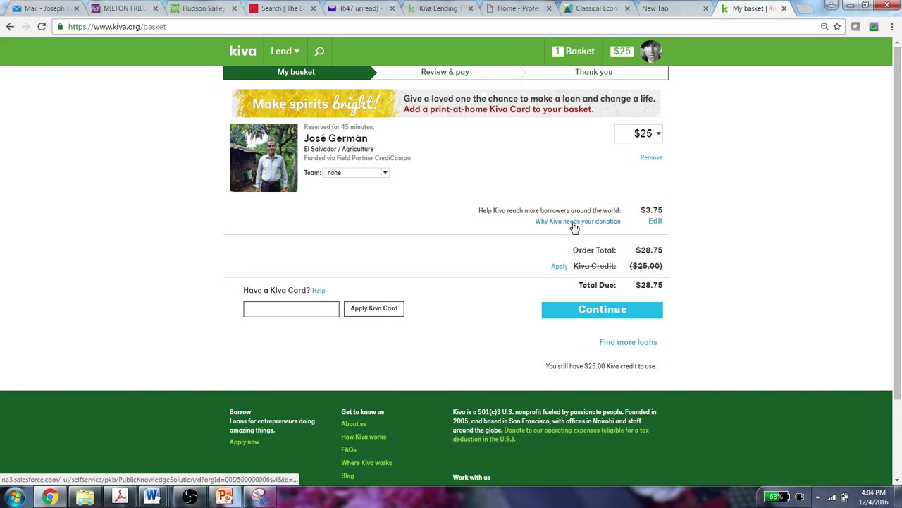
click(559, 267)
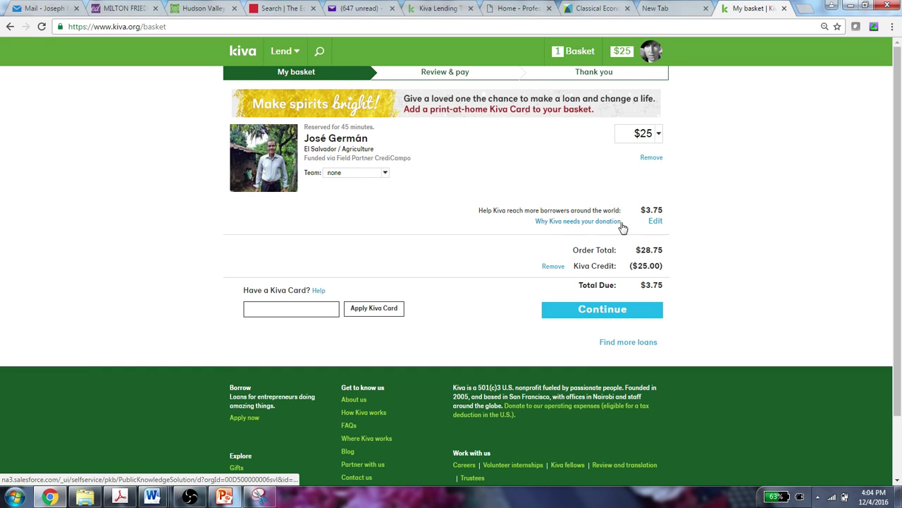
- Lower the optional Kiva donation to $0.00, save it, and continue the checkout
click(655, 223)
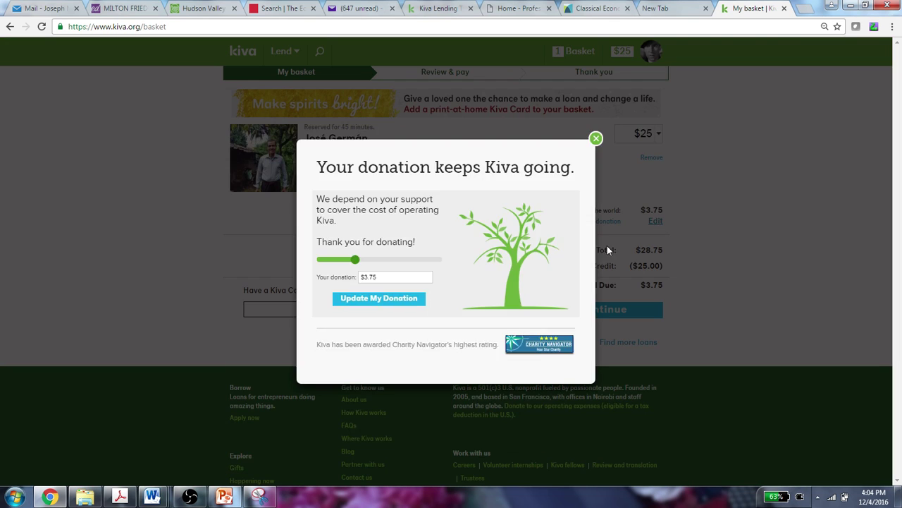
drag(357, 258, 310, 261)
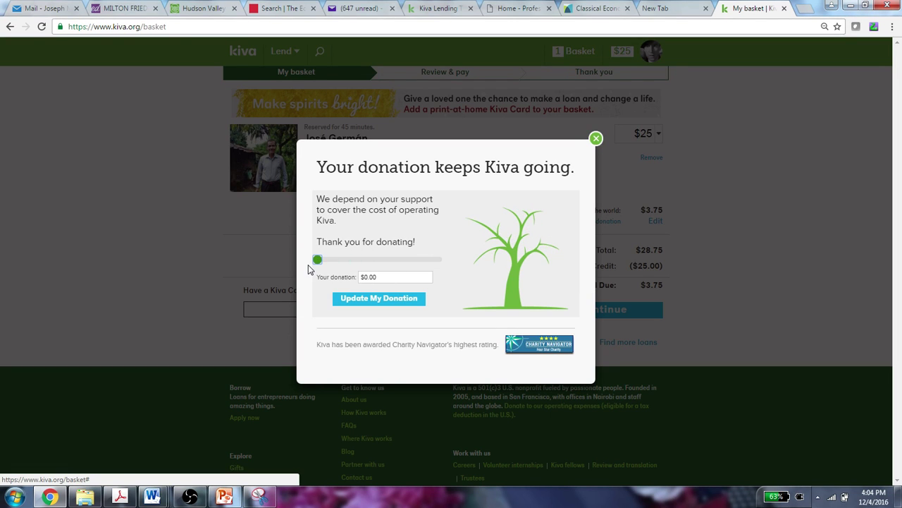
click(363, 302)
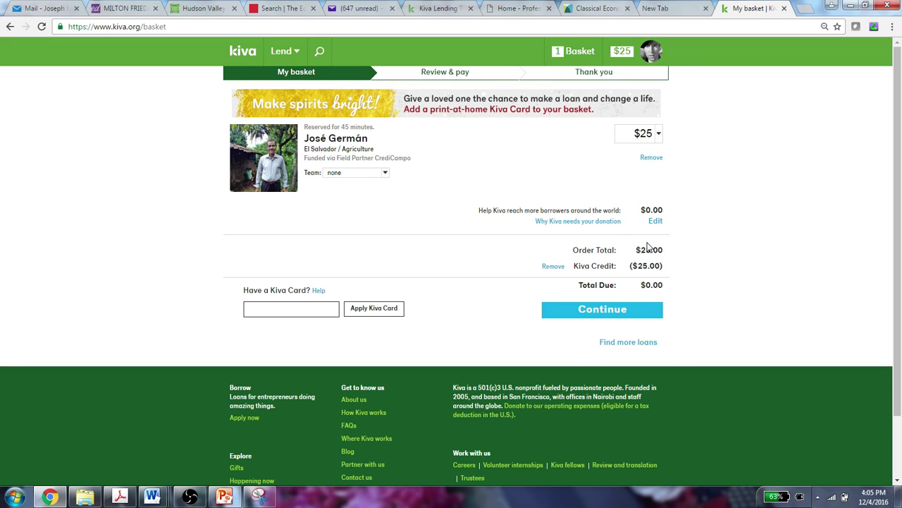
click(608, 313)
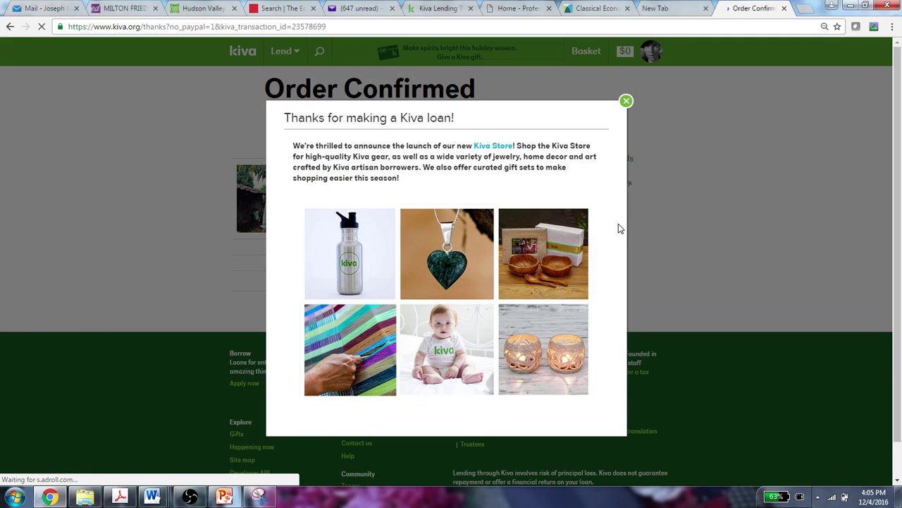
- Close the thank-you popup to reveal the Order Confirmed receipt for the $25 loan
click(626, 102)
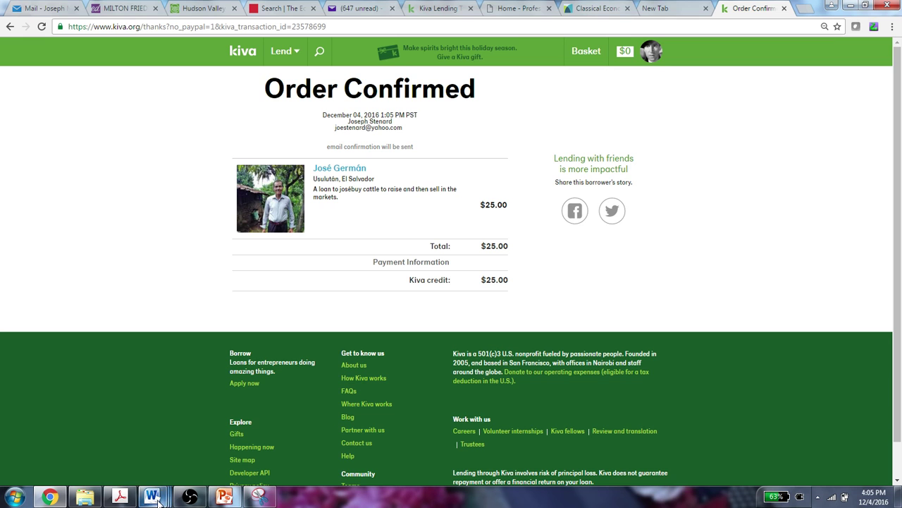
- Look at the KIVA Assignment instructions, then return to Document2 with the pasted borrower story
mouse_move(155, 501)
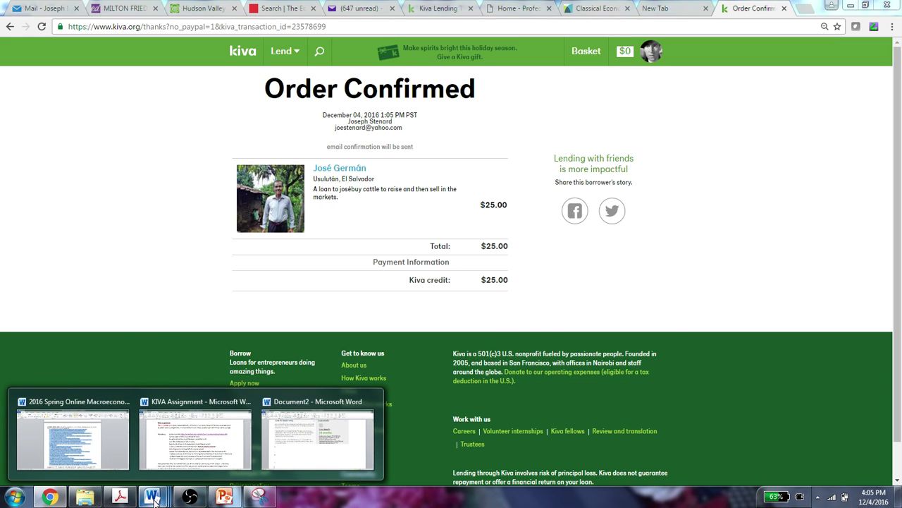
click(196, 440)
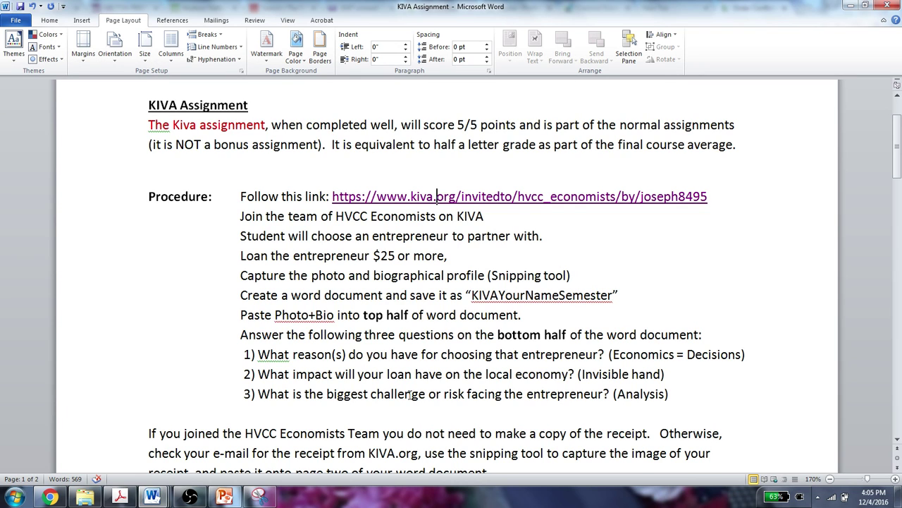
click(153, 498)
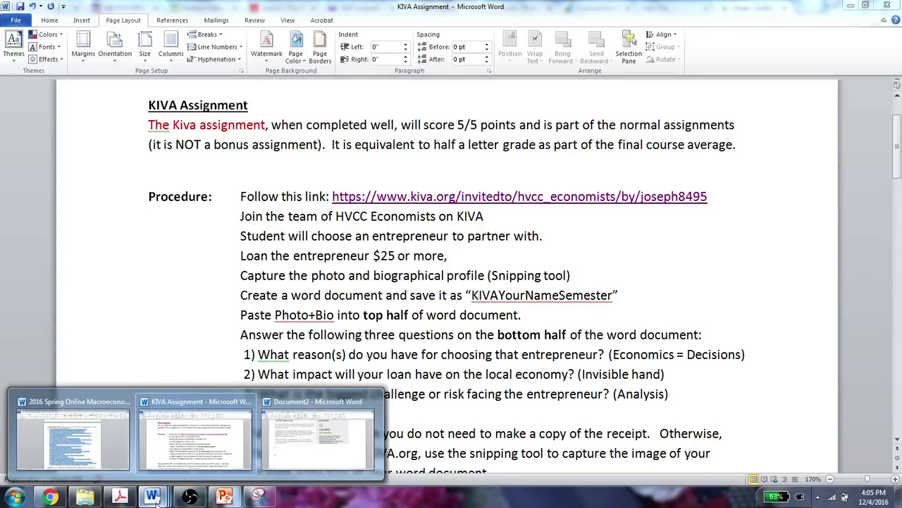
click(294, 462)
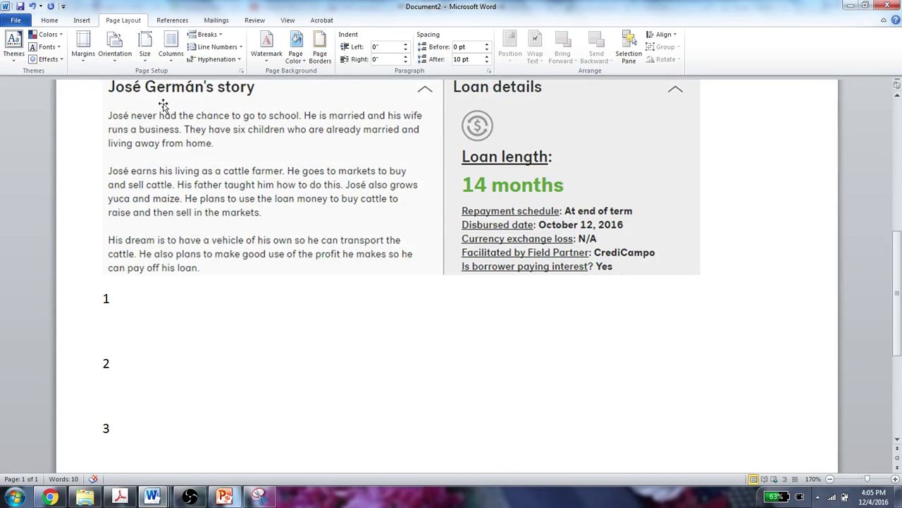
- Save the document in the KIVA folder as KIVA plus the student's name and Fall 2016
click(21, 7)
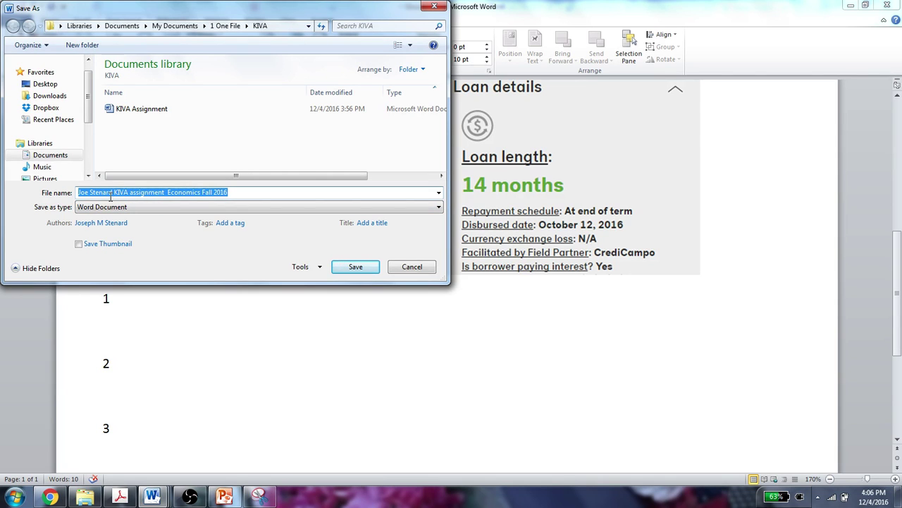
click(113, 191)
drag(112, 191, 134, 197)
click(239, 191)
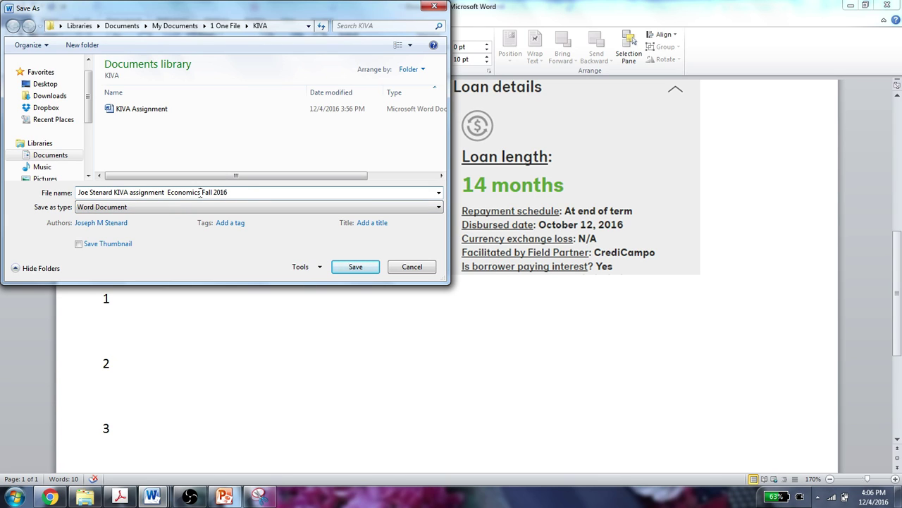
drag(201, 192, 125, 193)
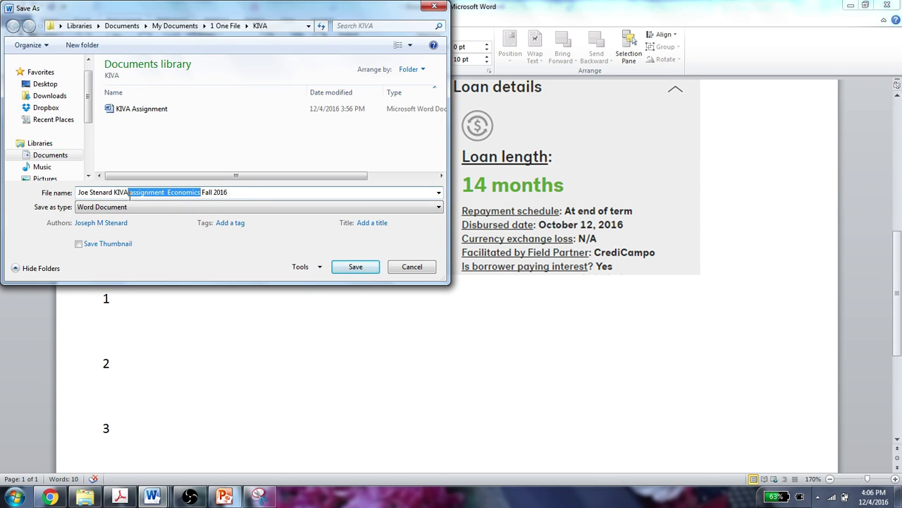
key(BackSpace)
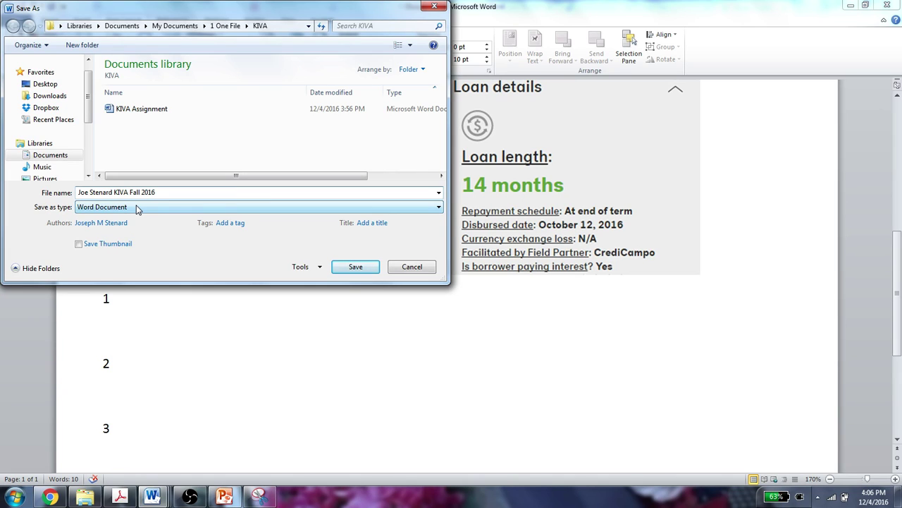
drag(111, 192, 63, 199)
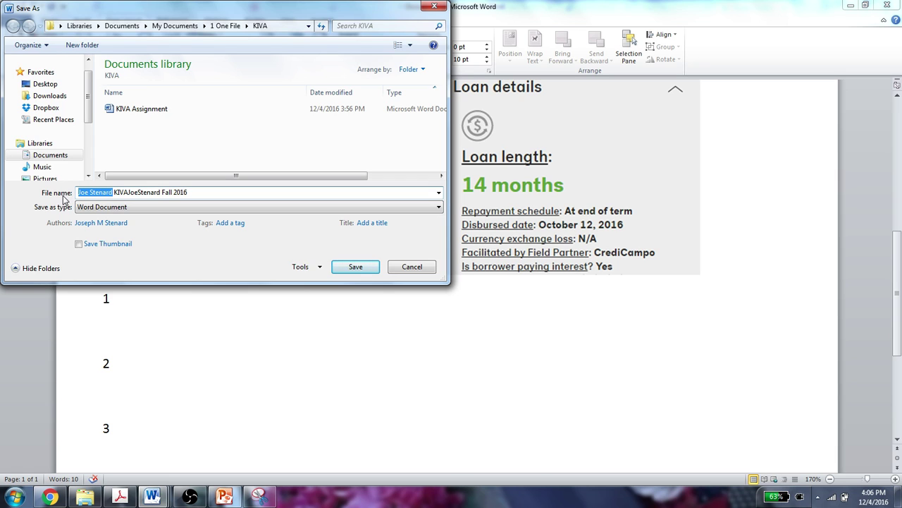
key(BackSpace)
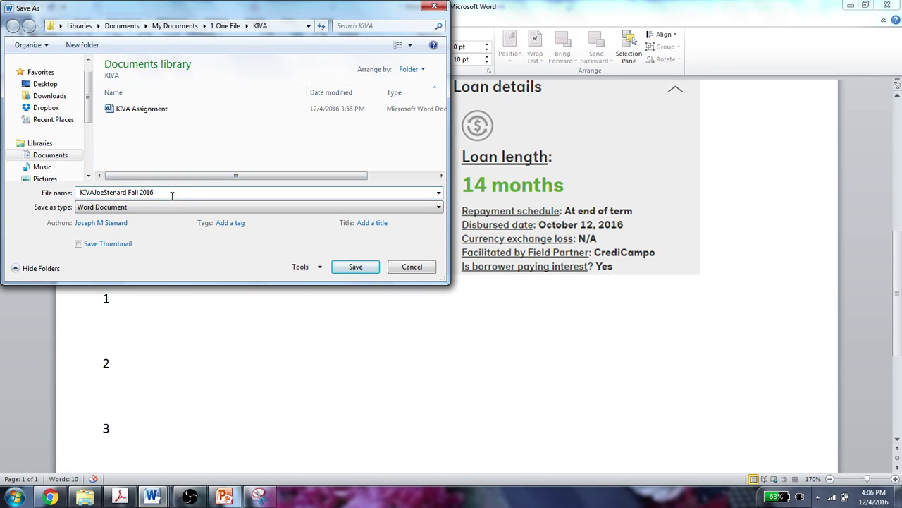
click(356, 268)
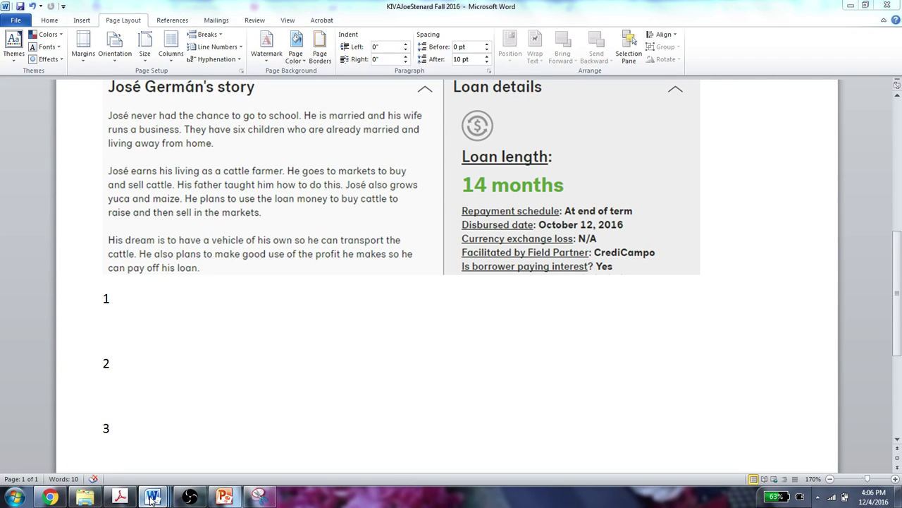
mouse_move(152, 499)
click(197, 434)
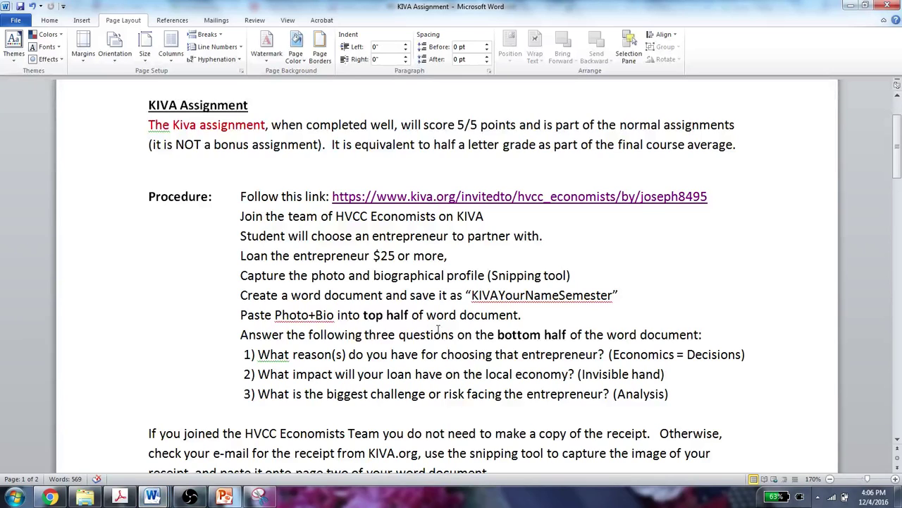
scroll(519, 356, down, 1)
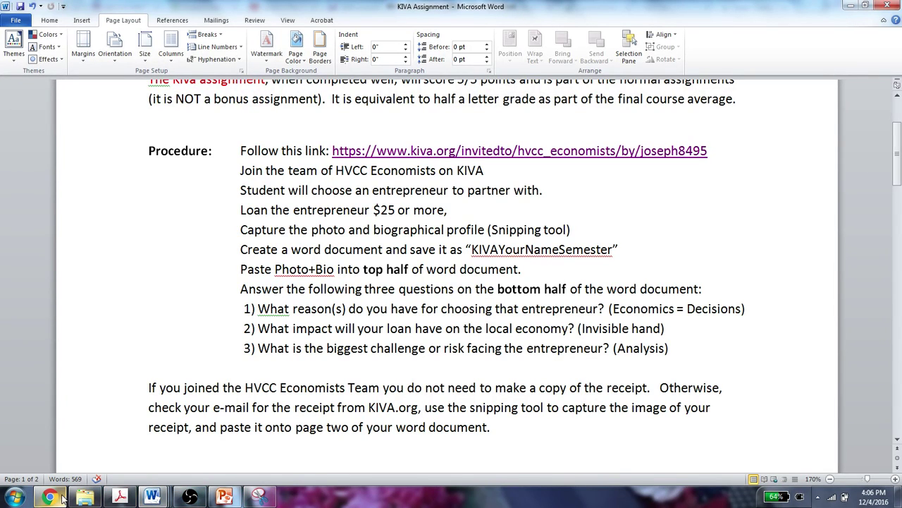
click(153, 497)
- Review the pasted borrower story, then add answer number 3 below line 2
click(303, 457)
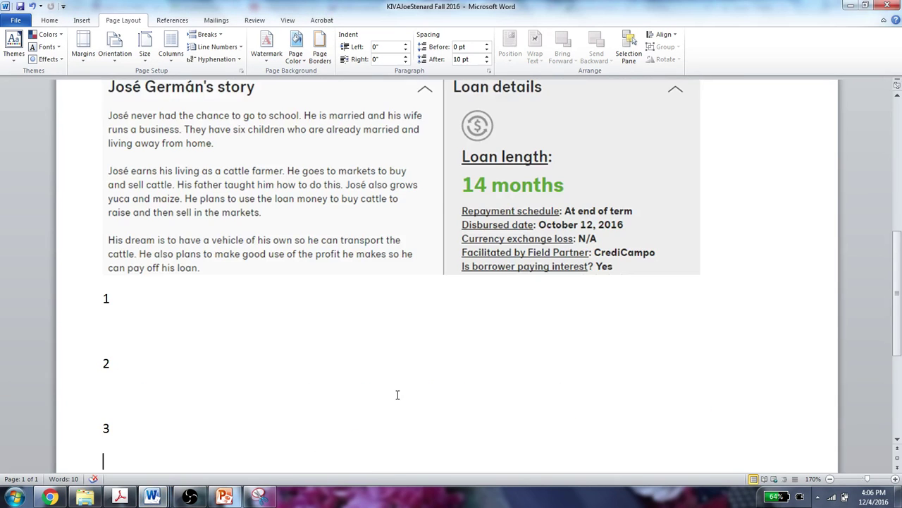
scroll(397, 395, up, 3)
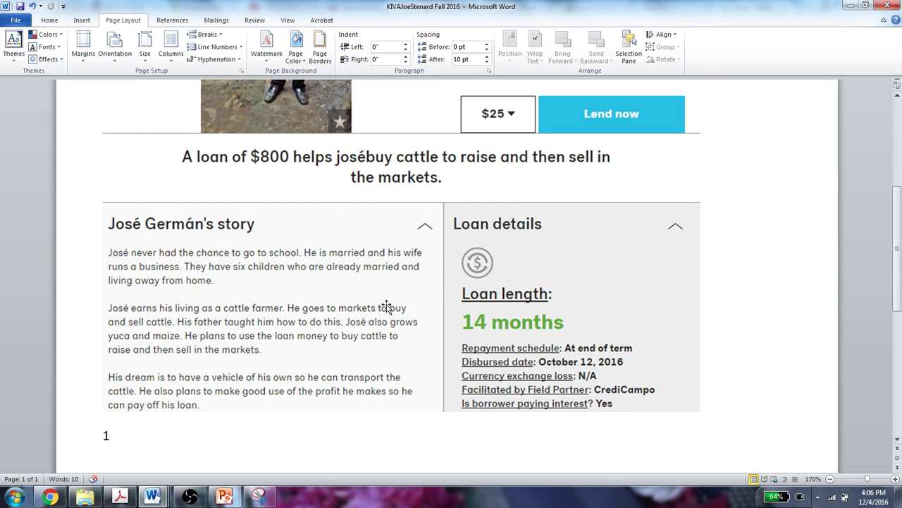
scroll(235, 296, up, 3)
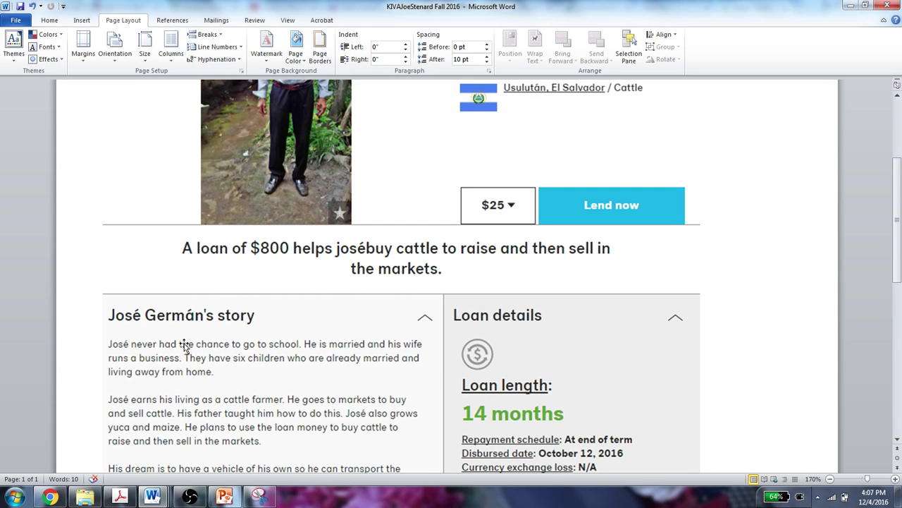
scroll(184, 344, up, 3)
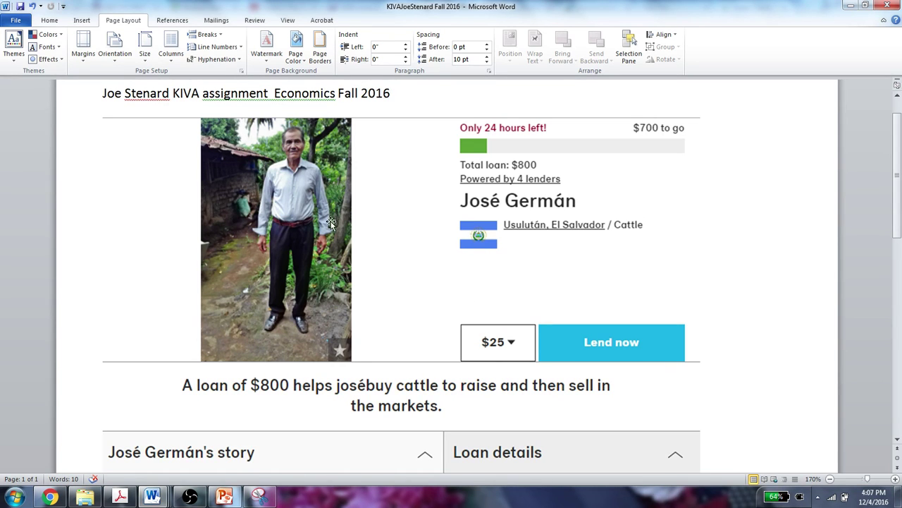
scroll(353, 296, down, 5)
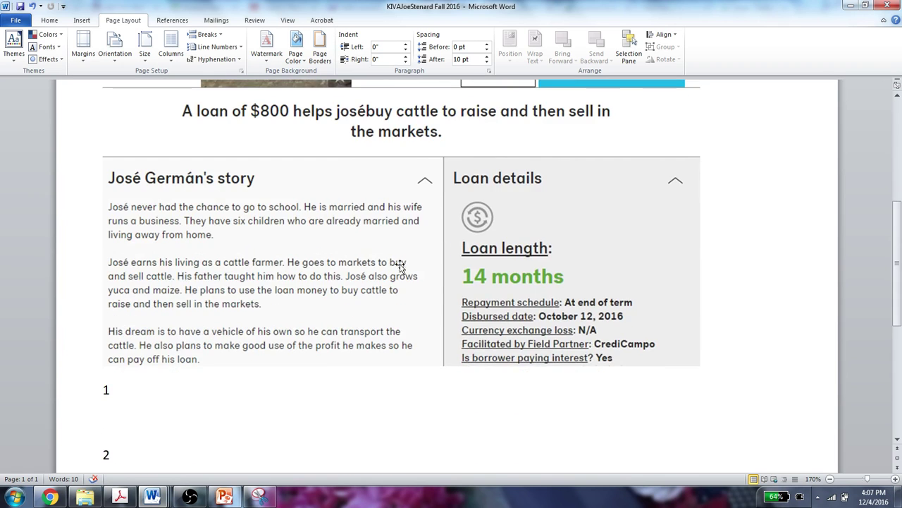
scroll(391, 268, up, 5)
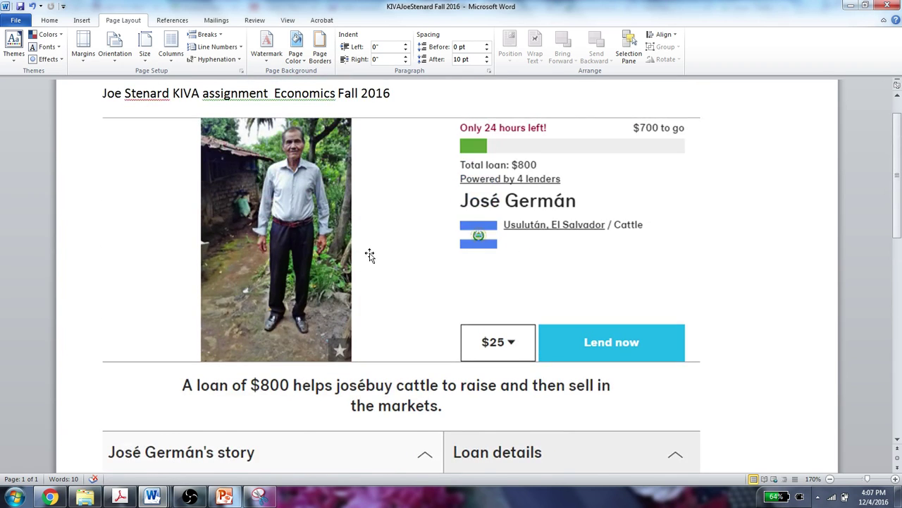
scroll(370, 256, down, 4)
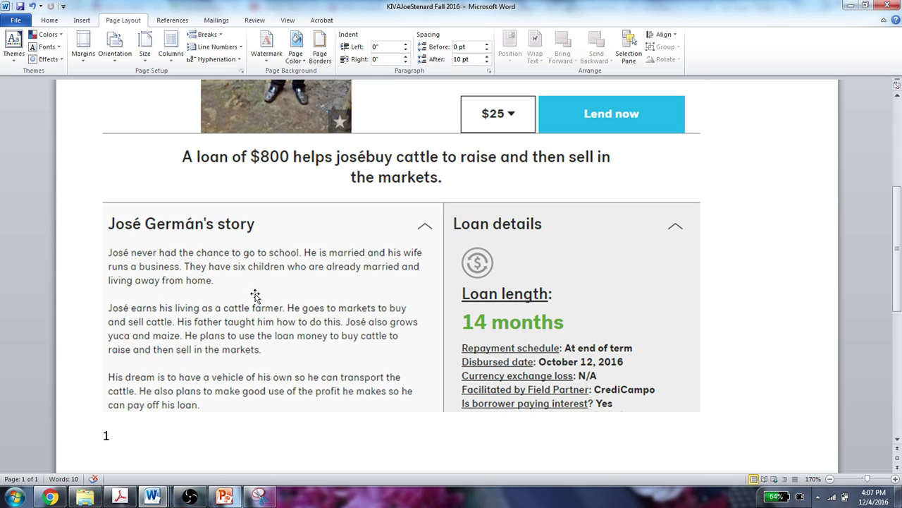
scroll(248, 346, down, 1)
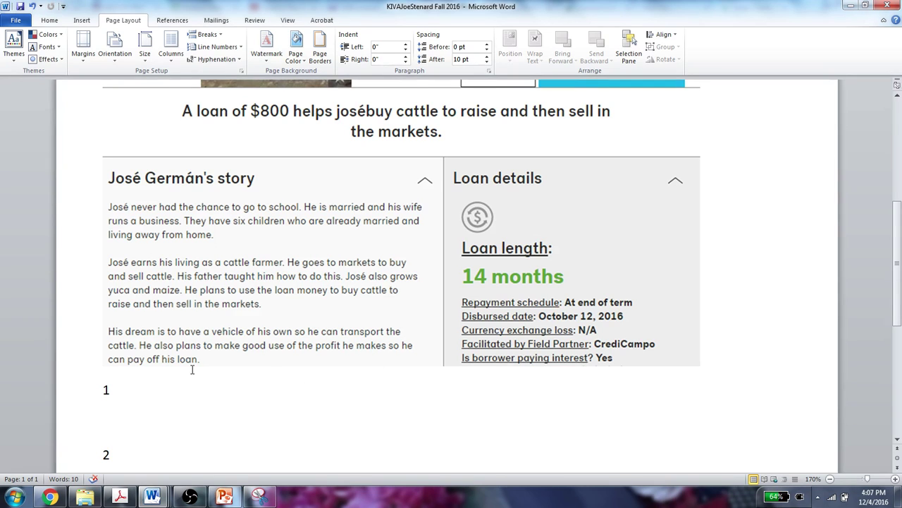
text(3)
key(Return)
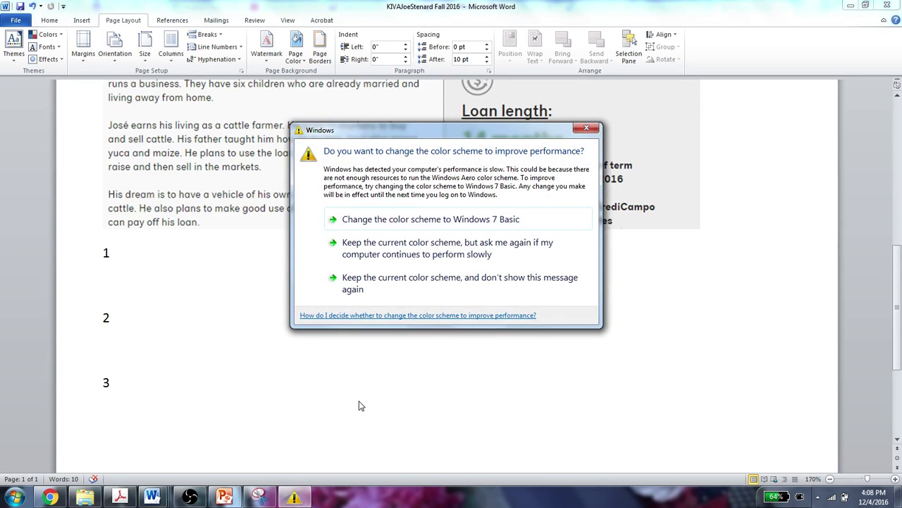
- Dismiss the Windows color-scheme performance warning dialog
click(586, 127)
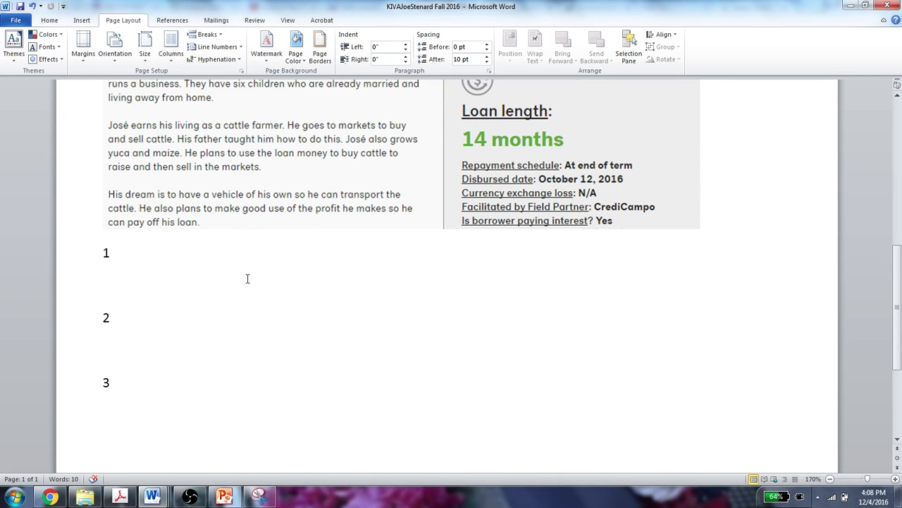
- Review the finished Kiva document, then bring the OBS screen-recording window to the front
click(132, 382)
scroll(474, 380, up, 1)
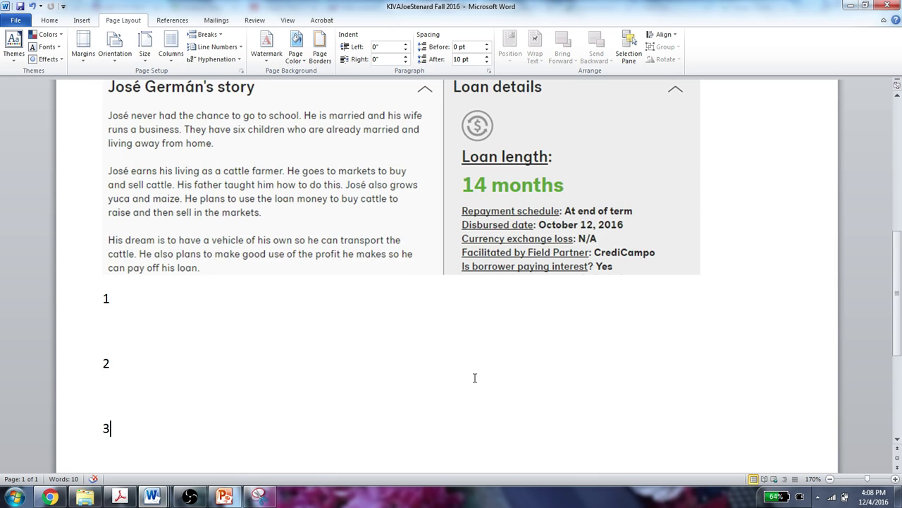
scroll(474, 385, down, 2)
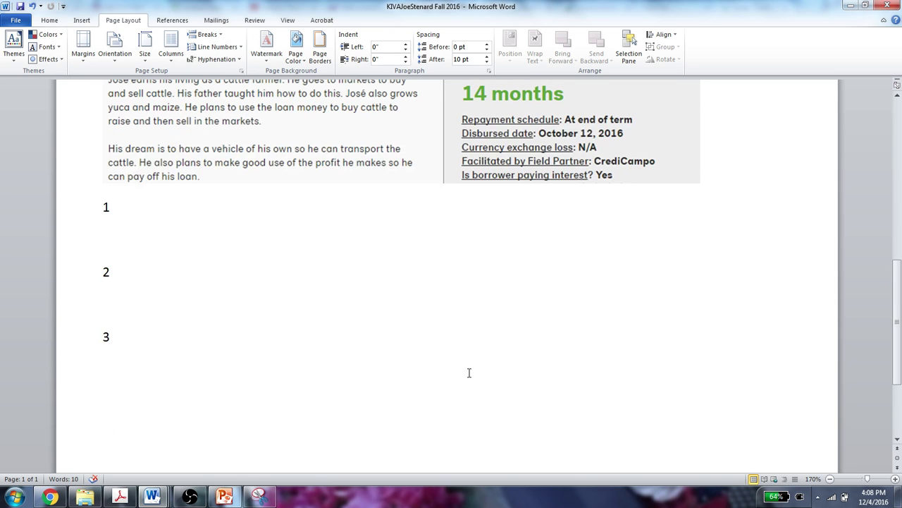
scroll(375, 318, up, 6)
scroll(374, 318, up, 4)
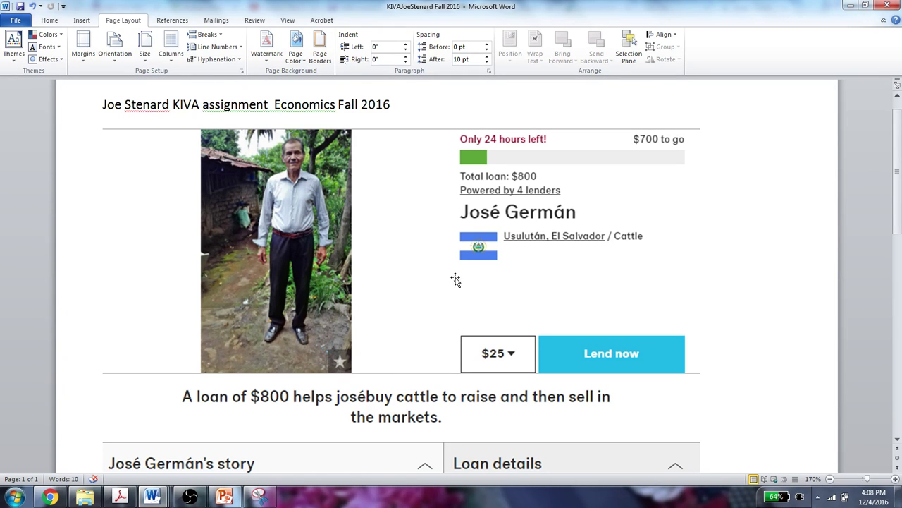
scroll(465, 381, down, 5)
scroll(469, 365, down, 3)
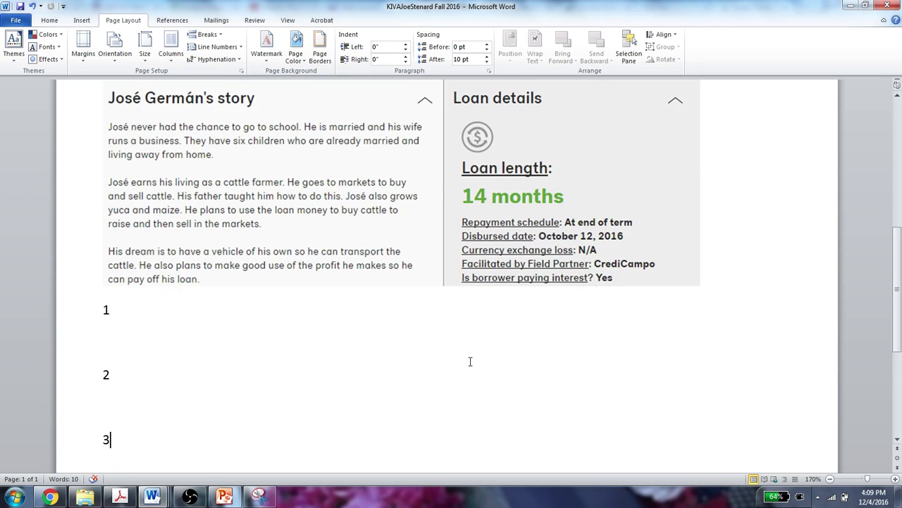
click(190, 497)
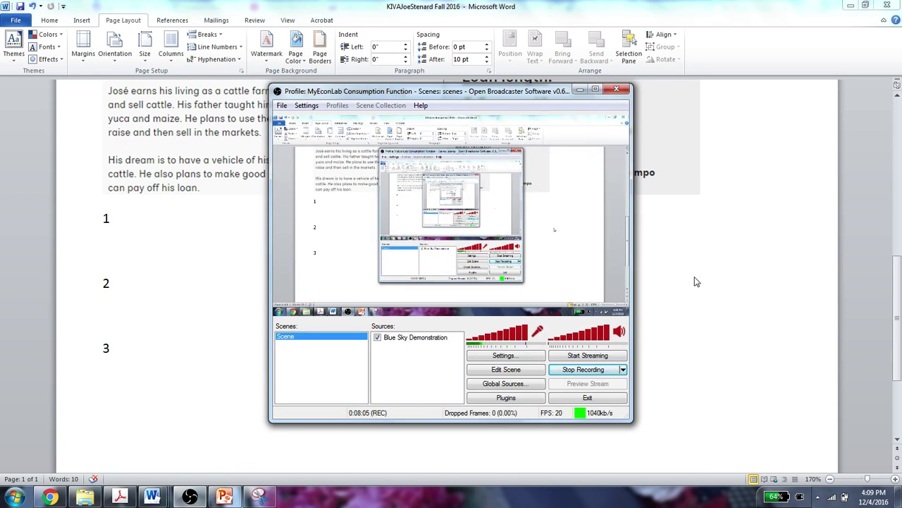